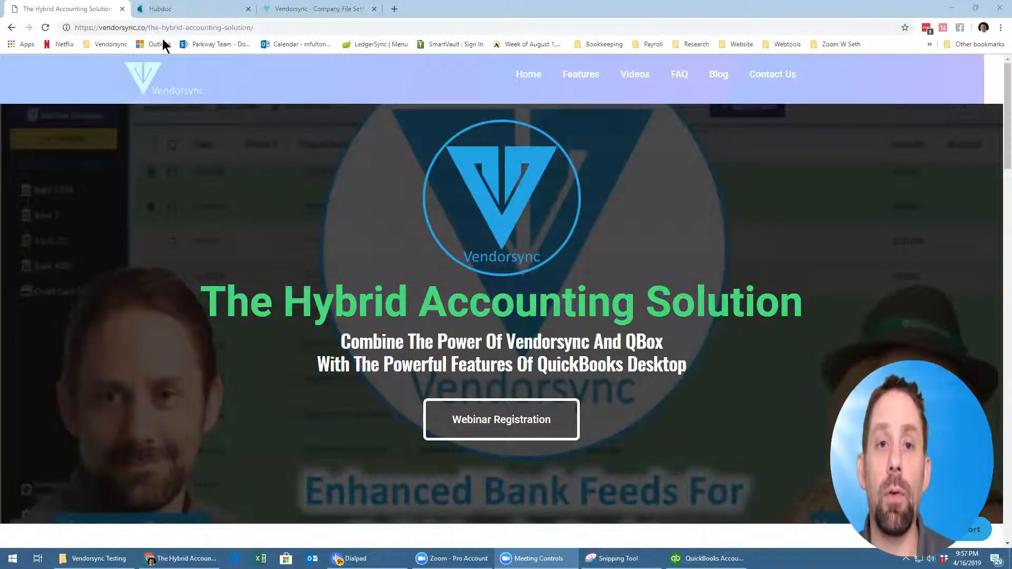
Switch to Hubdoc and download the Chase Bank (USA) CSV dated Mar 31, 2019.
click(199, 11)
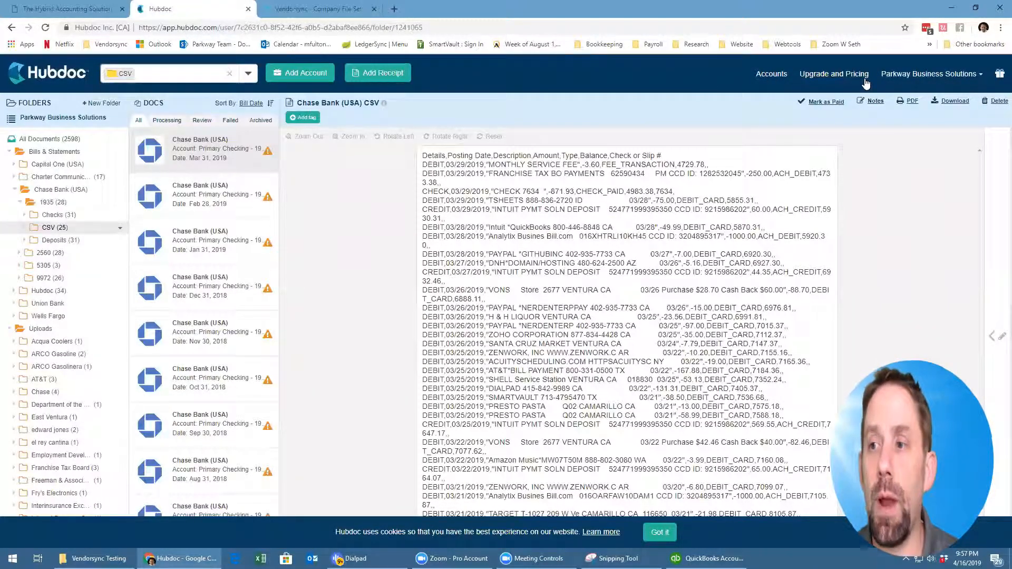
click(956, 102)
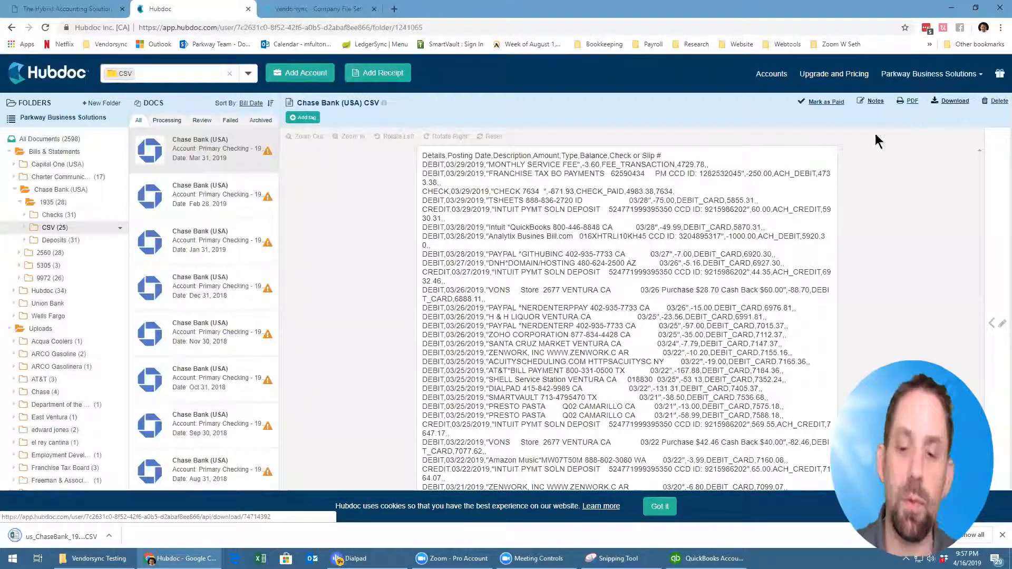
Switch to Vendorsync and open the chart of accounts in the Testing 2 company file settings.
click(302, 11)
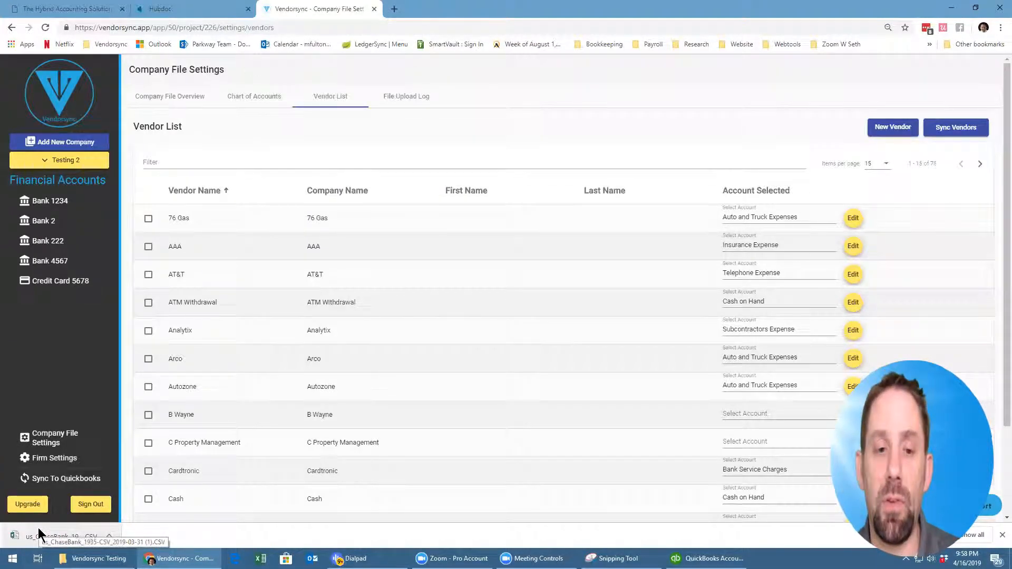
click(59, 435)
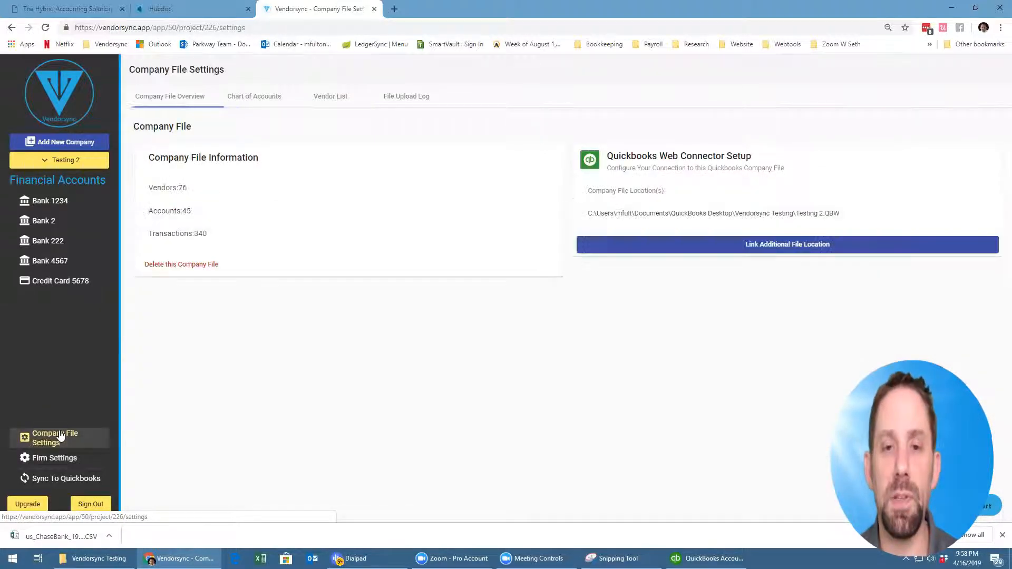
click(262, 100)
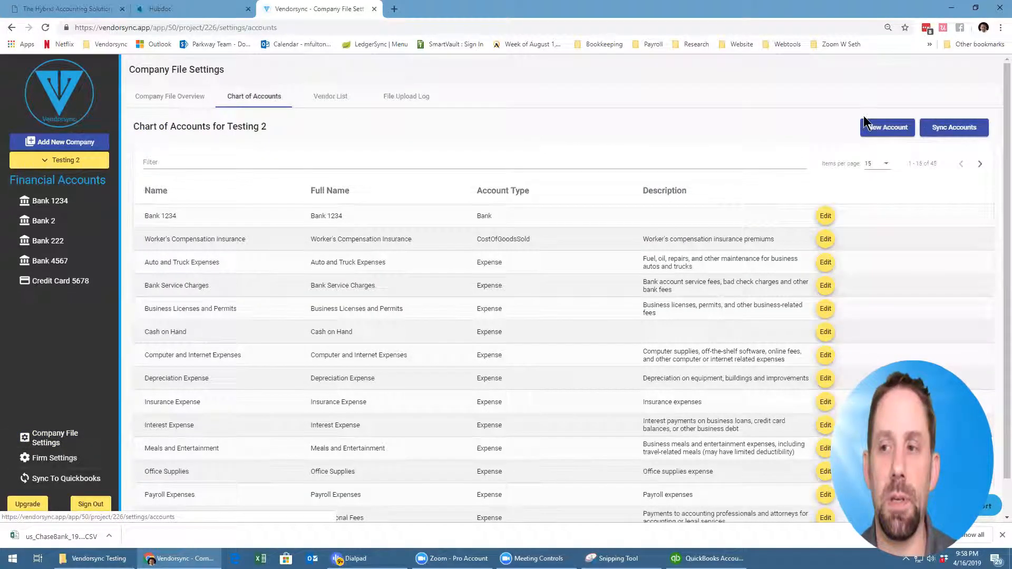
Add a new account named Hubdoc with type Bank and financial institution Chase Web Download (2430).
click(864, 125)
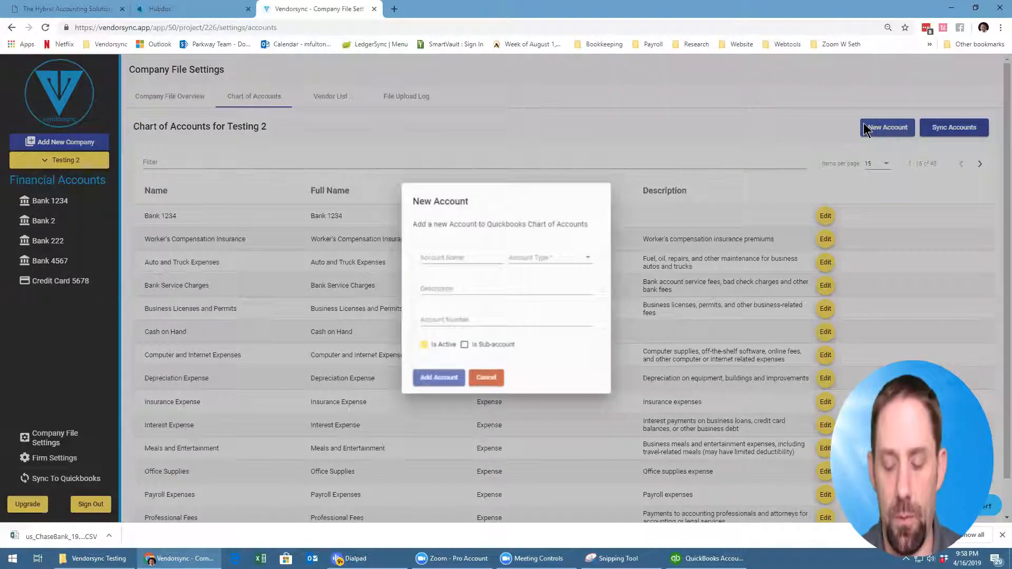
text(Hubdoc)
key(Tab)
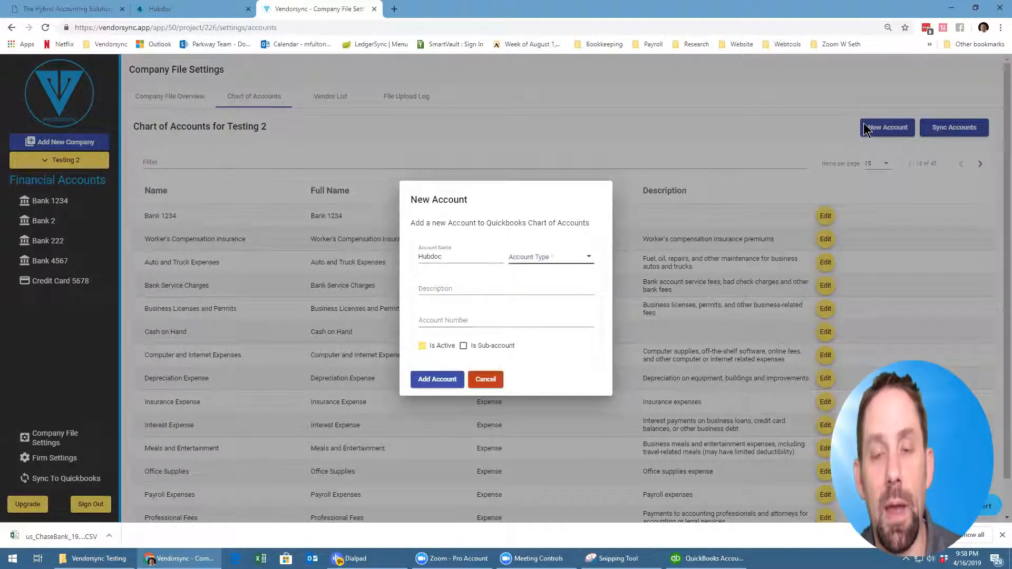
click(566, 261)
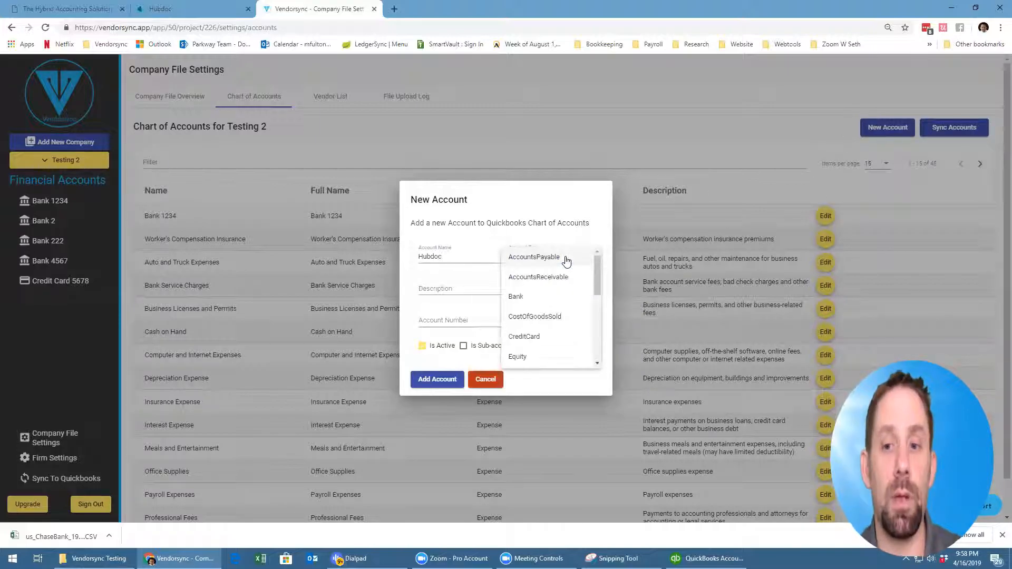
click(533, 296)
click(445, 334)
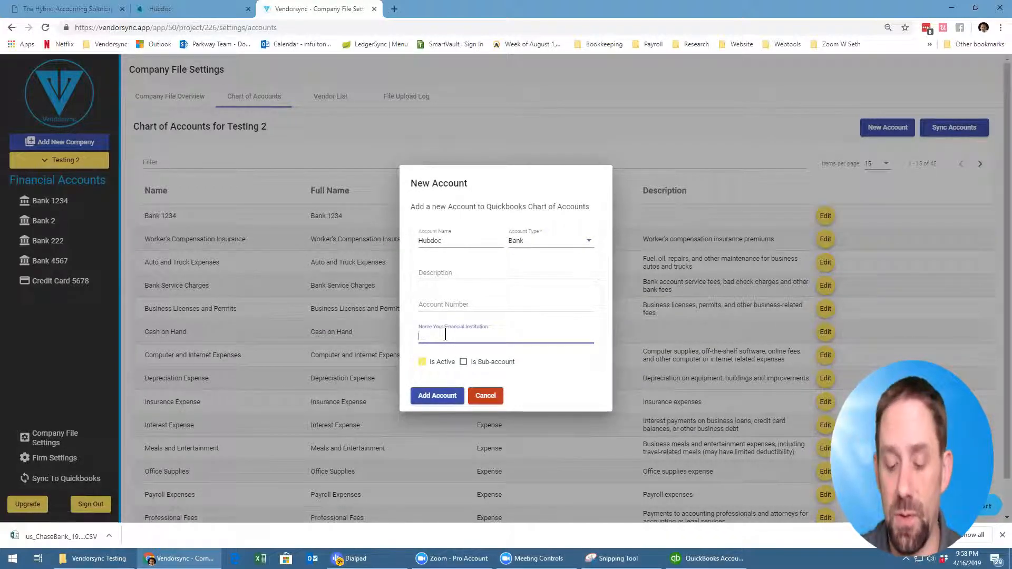
text(Chase)
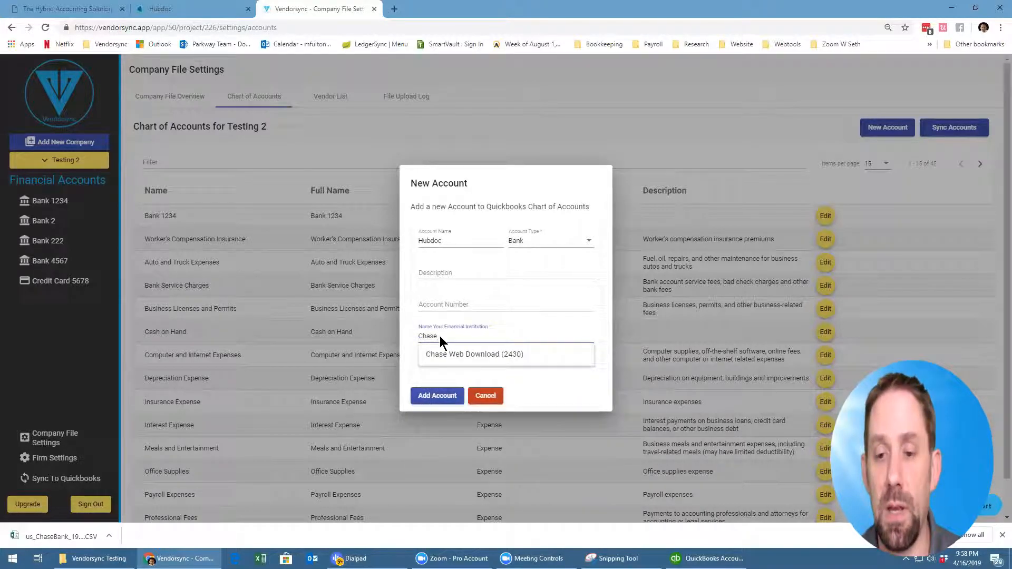
click(437, 352)
click(438, 396)
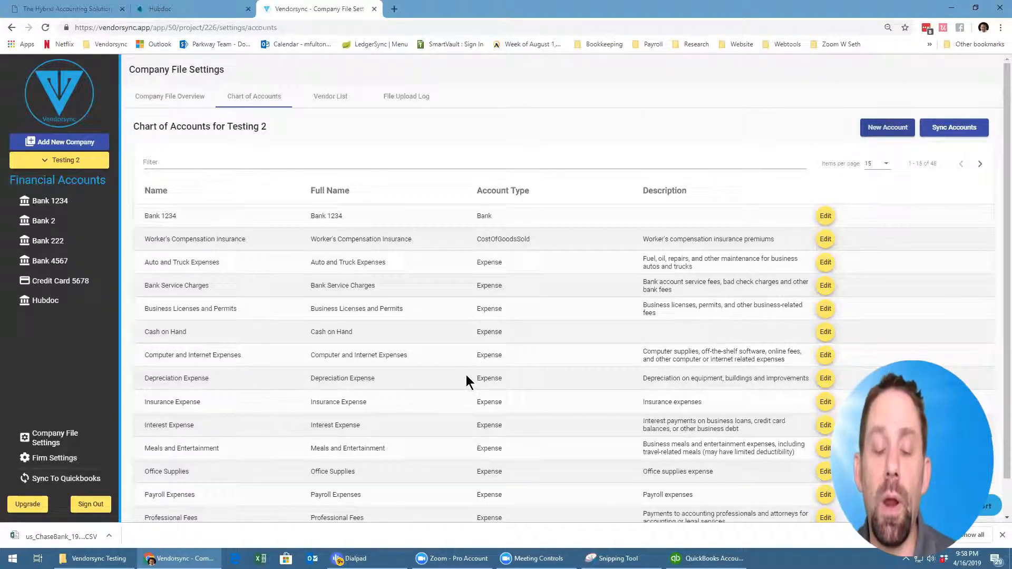
Open the downloaded Chase Bank CSV in Excel, and download the CSV template from the Hubdoc account's transaction import.
click(80, 533)
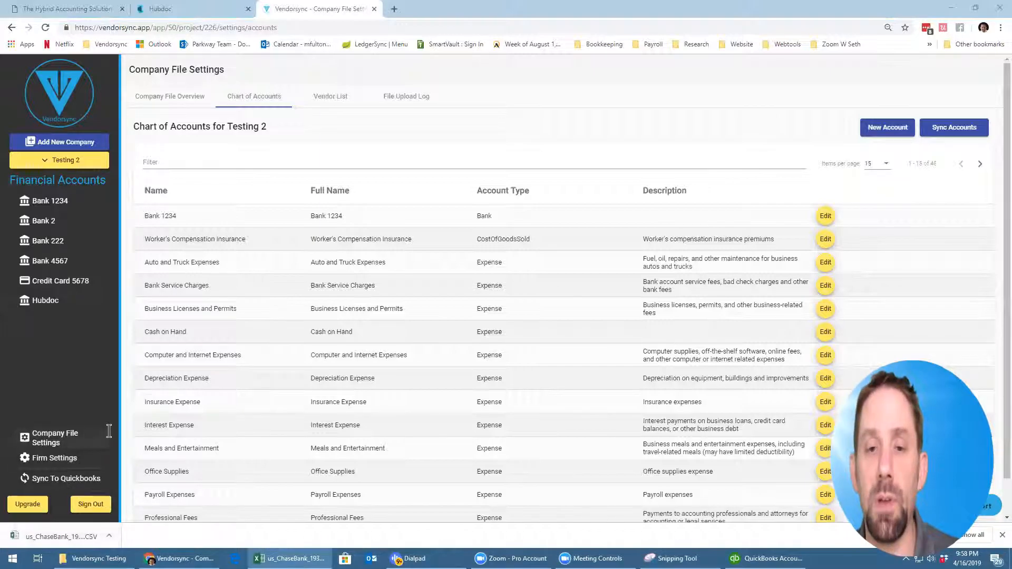
click(69, 308)
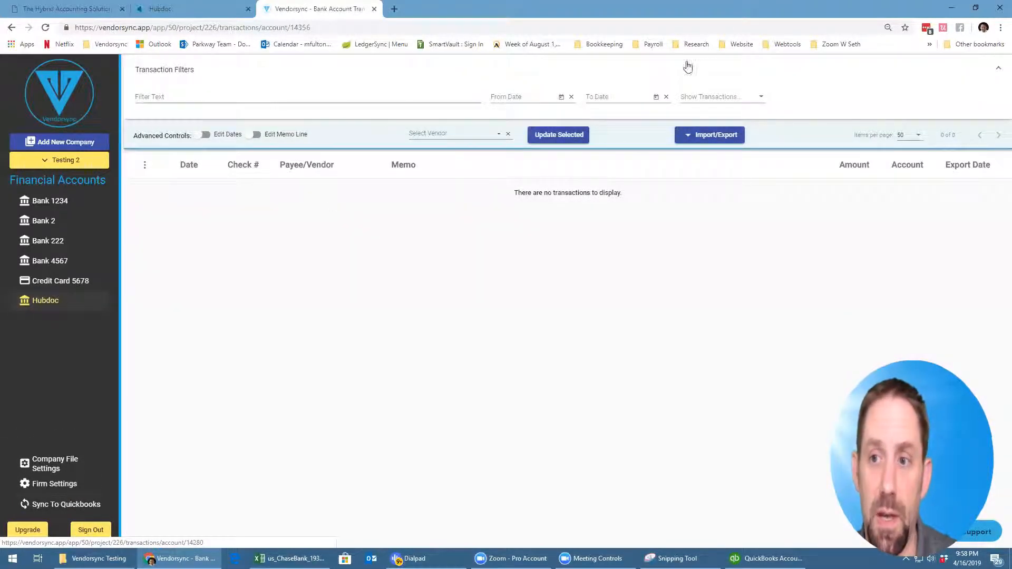
click(691, 135)
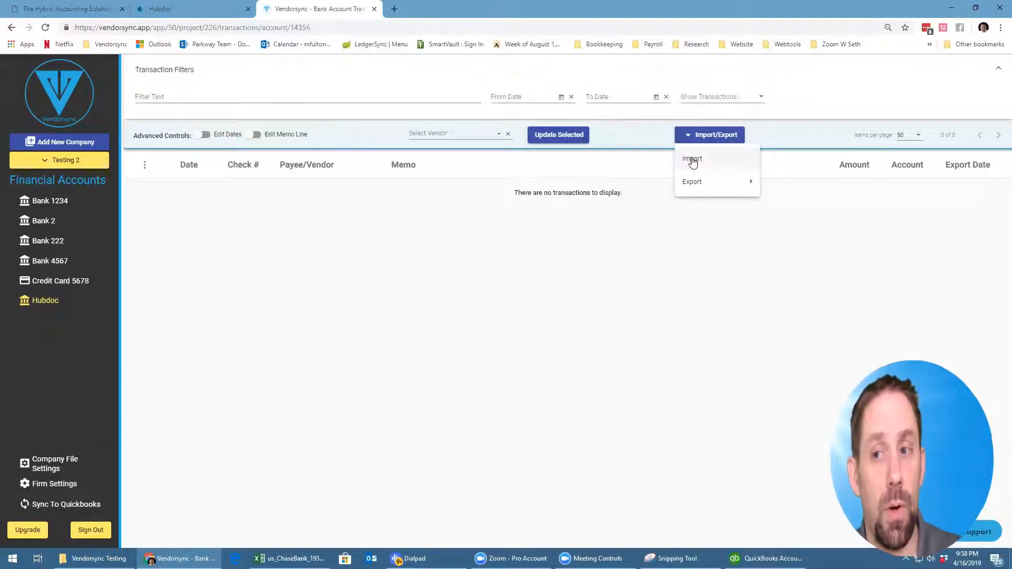
click(692, 159)
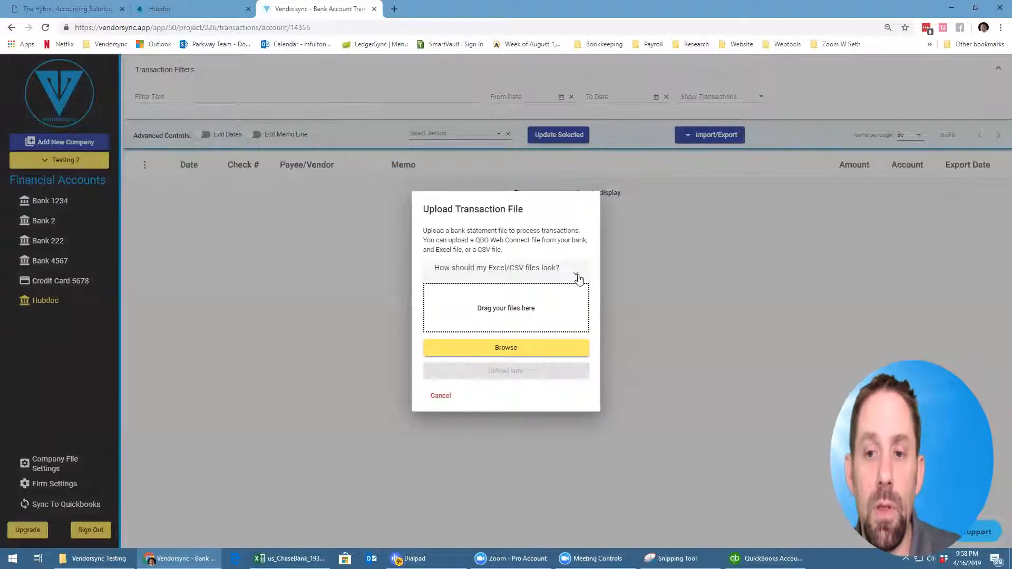
click(576, 275)
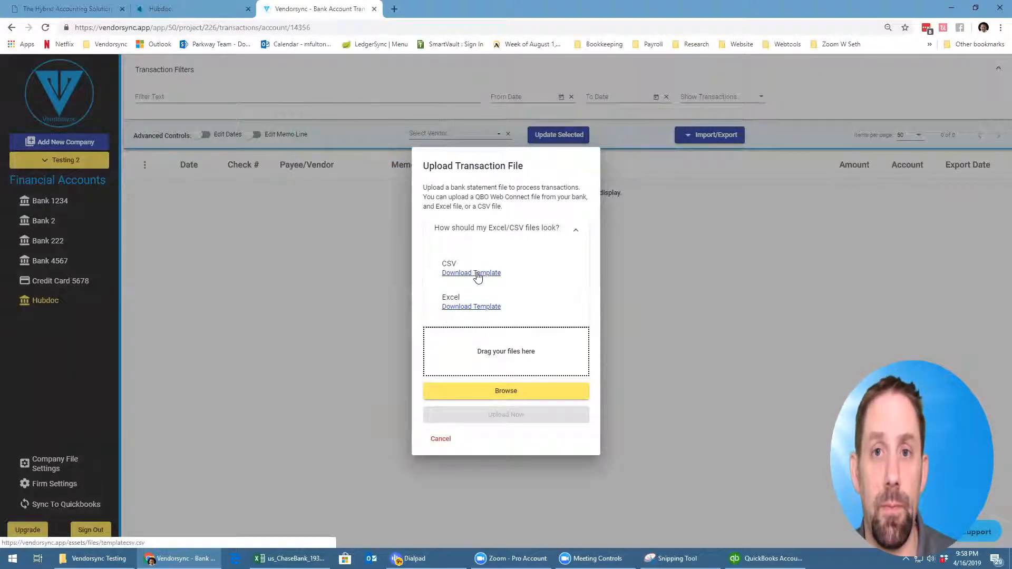
click(476, 285)
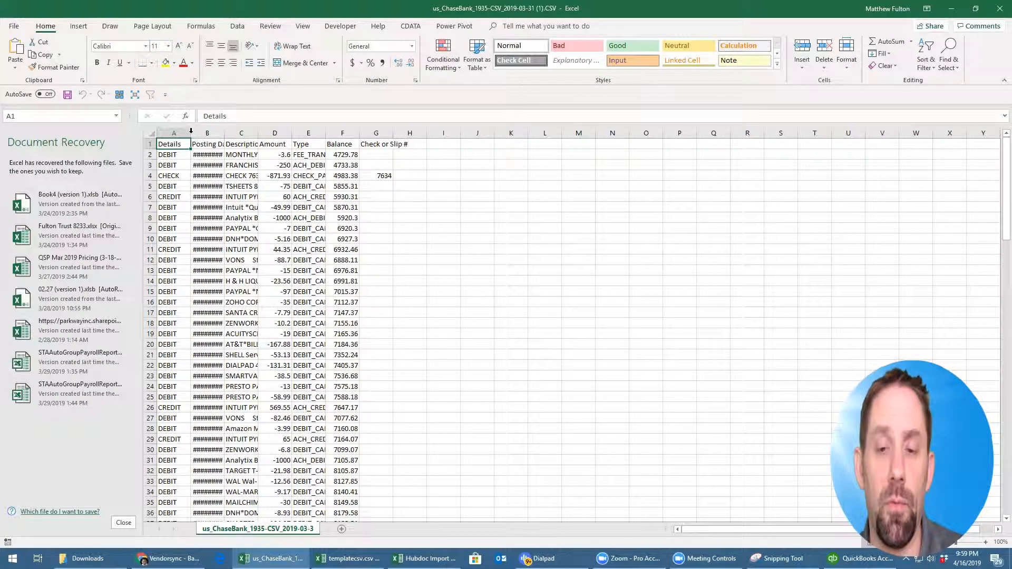
Fit all column widths to their contents in the Chase Bank CSV and in Hubdoc Import Ready File.csv.
click(152, 133)
double_click(190, 133)
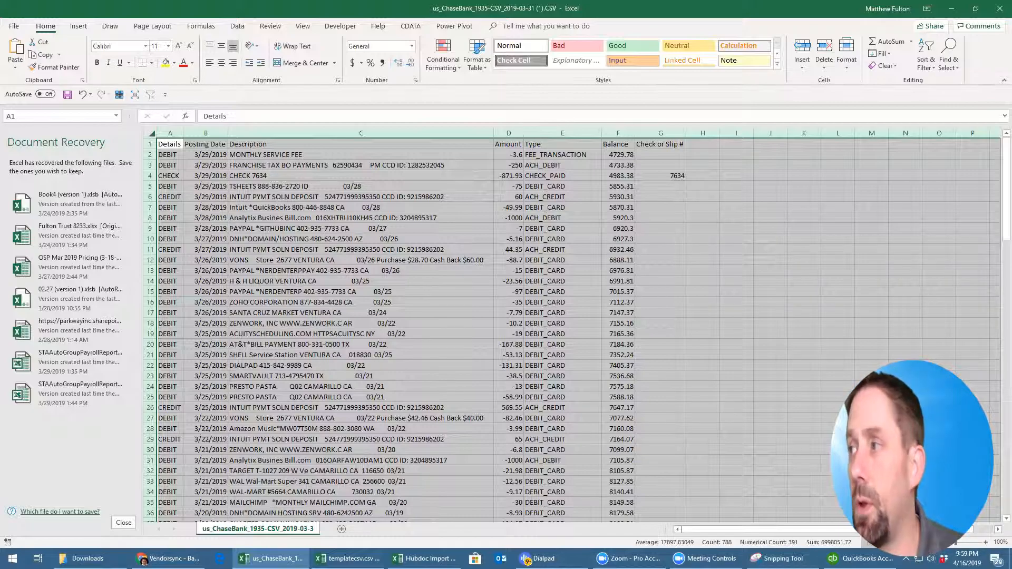
key(alt+Tab)
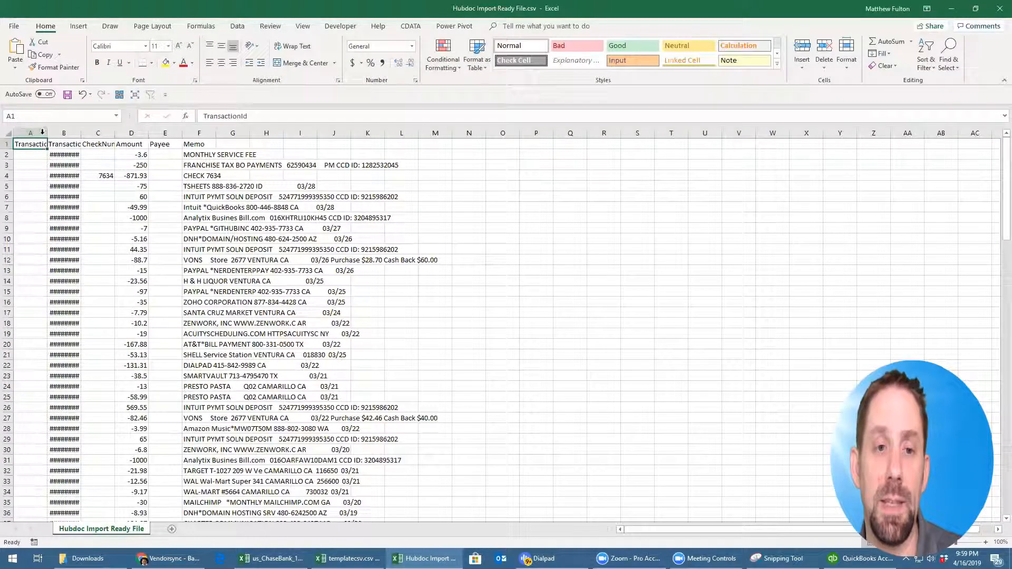
key(ctrl+a)
double_click(47, 135)
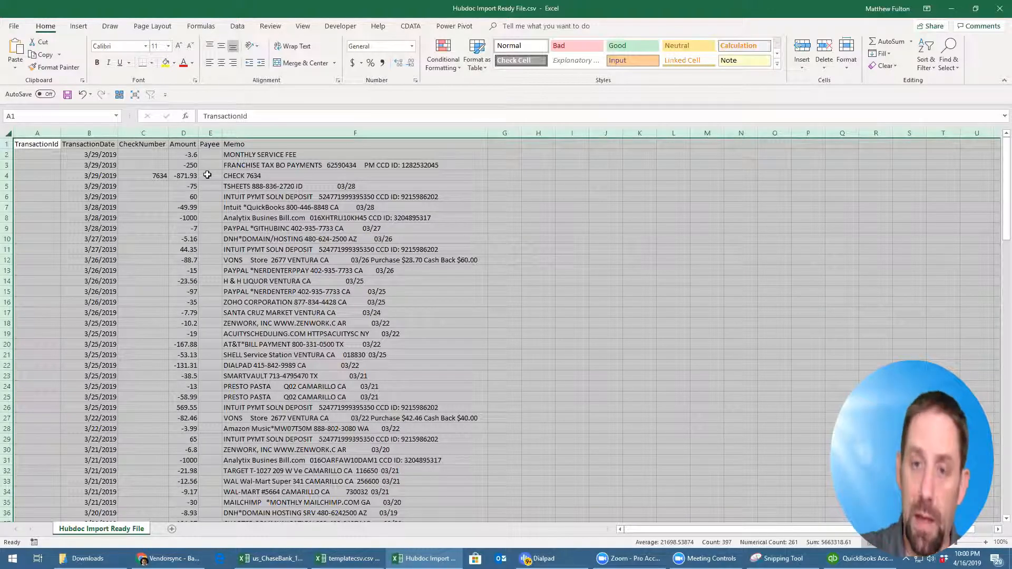
Save and close Hubdoc Import Ready File.csv, and minimize the Chase Bank CSV to return to Vendorsync.
click(237, 145)
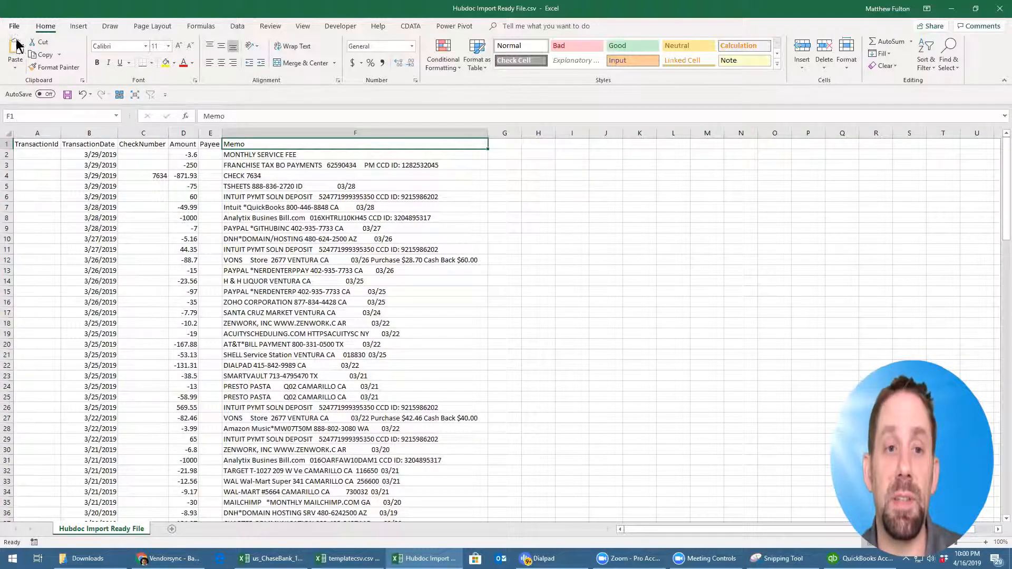
click(68, 95)
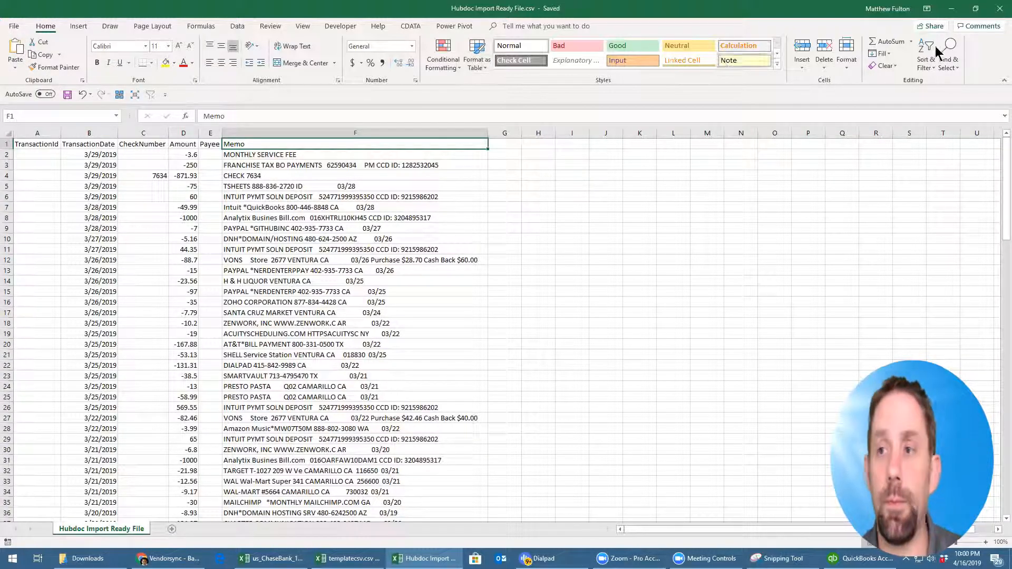
click(997, 12)
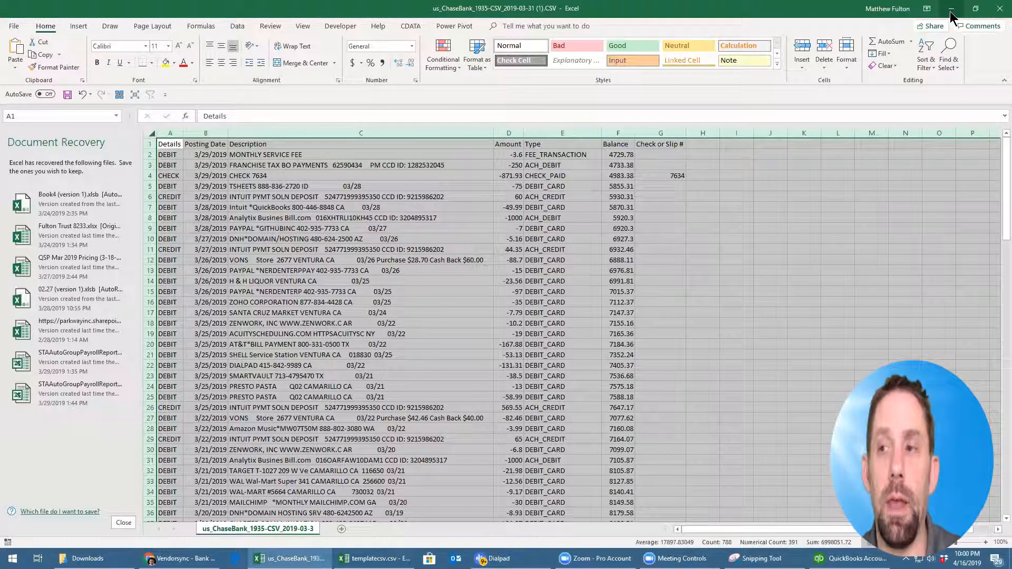
click(947, 13)
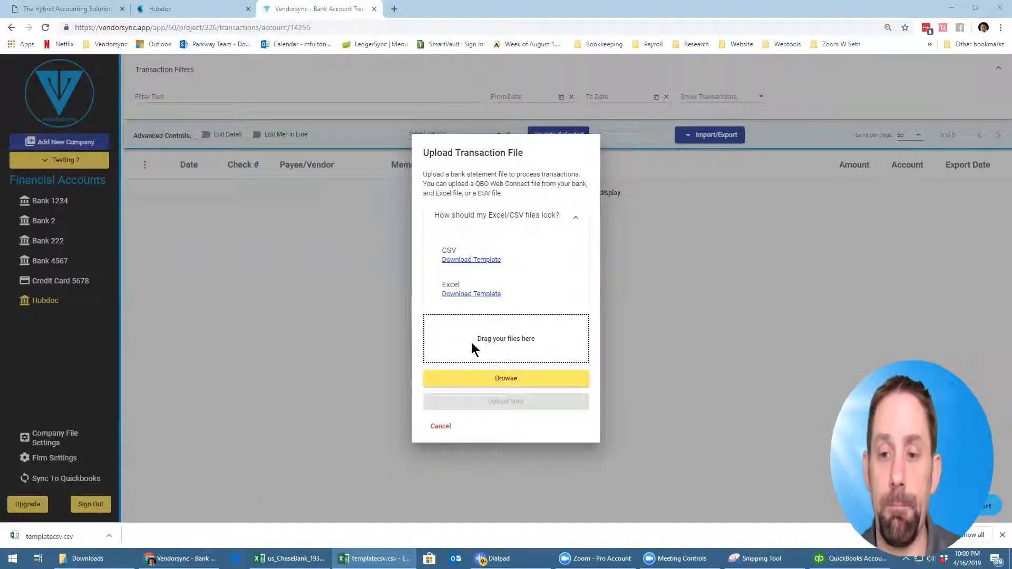
Upload Hubdoc Import Ready File.csv from the Downloads folder into the Hubdoc account and close the upload dialog.
click(495, 380)
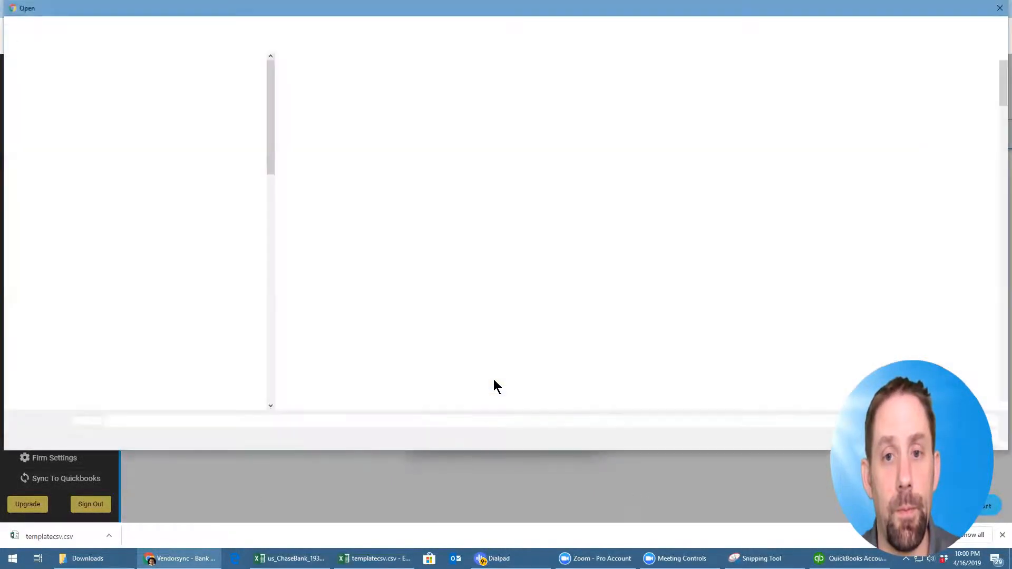
click(332, 84)
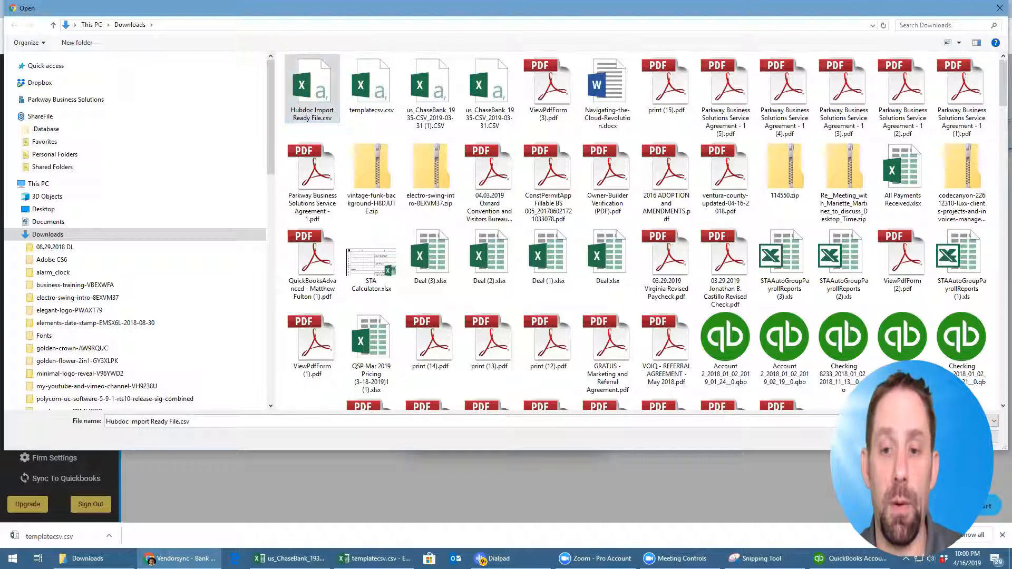
key(Return)
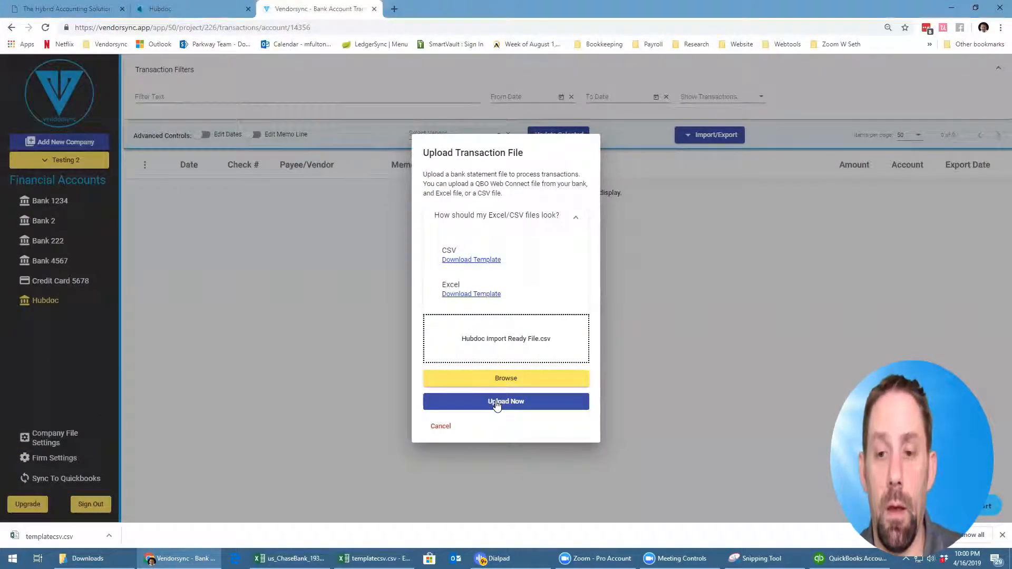
click(495, 402)
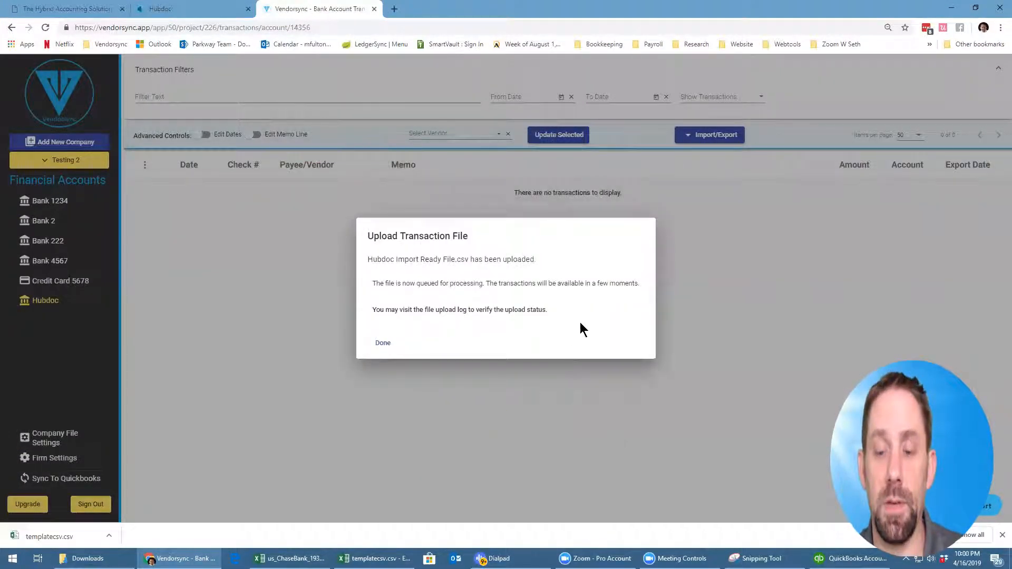
click(387, 343)
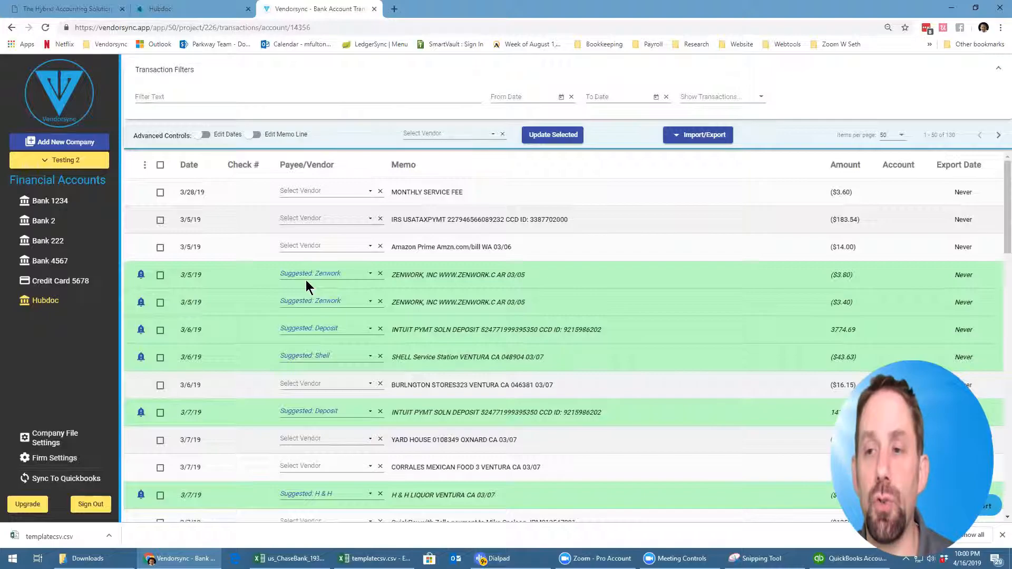
Show 250 items per page for the Hubdoc account and accept all vendor suggestions.
click(896, 135)
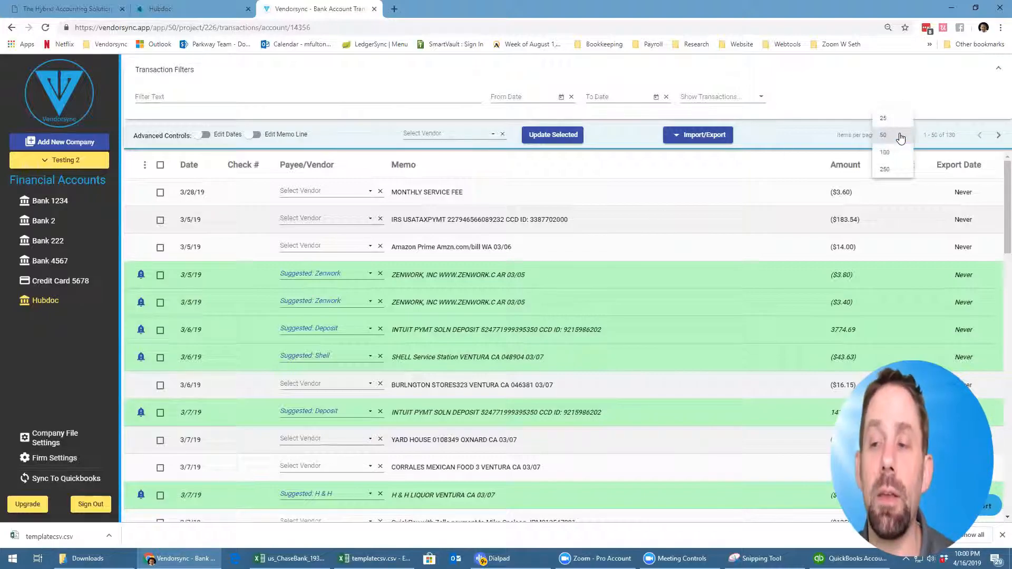
click(890, 169)
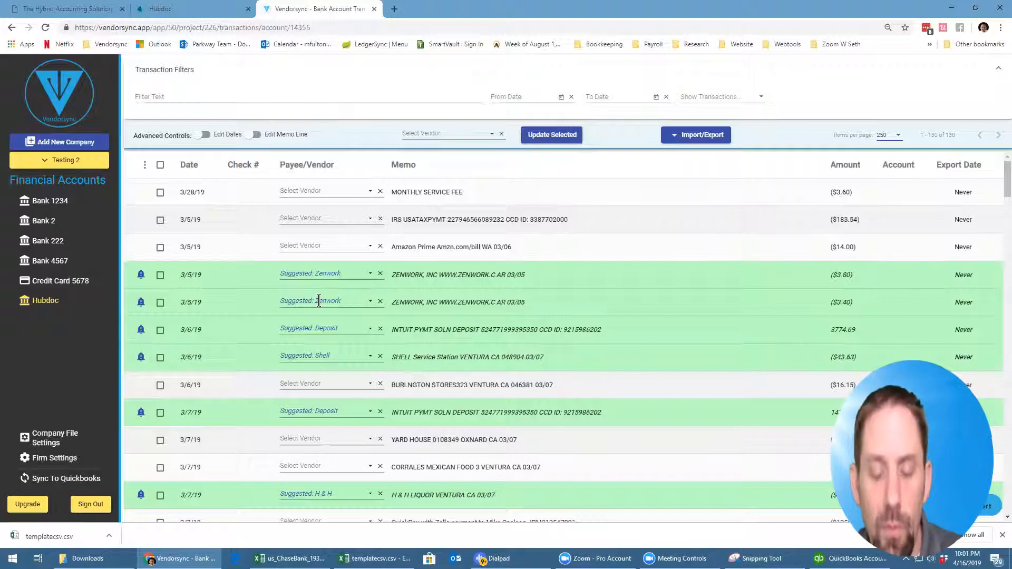
scroll(349, 325, down, 3)
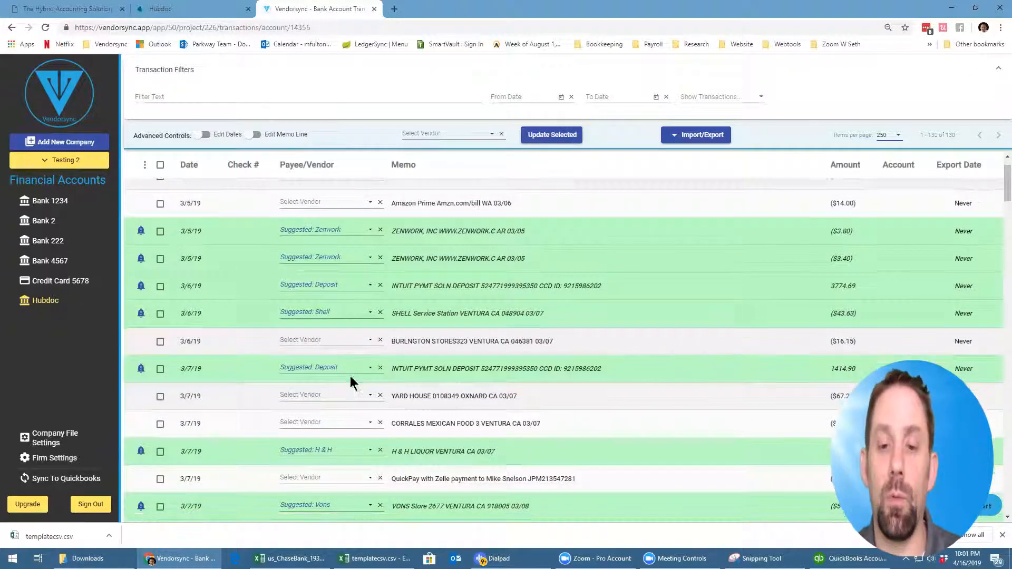
scroll(342, 399, down, 10)
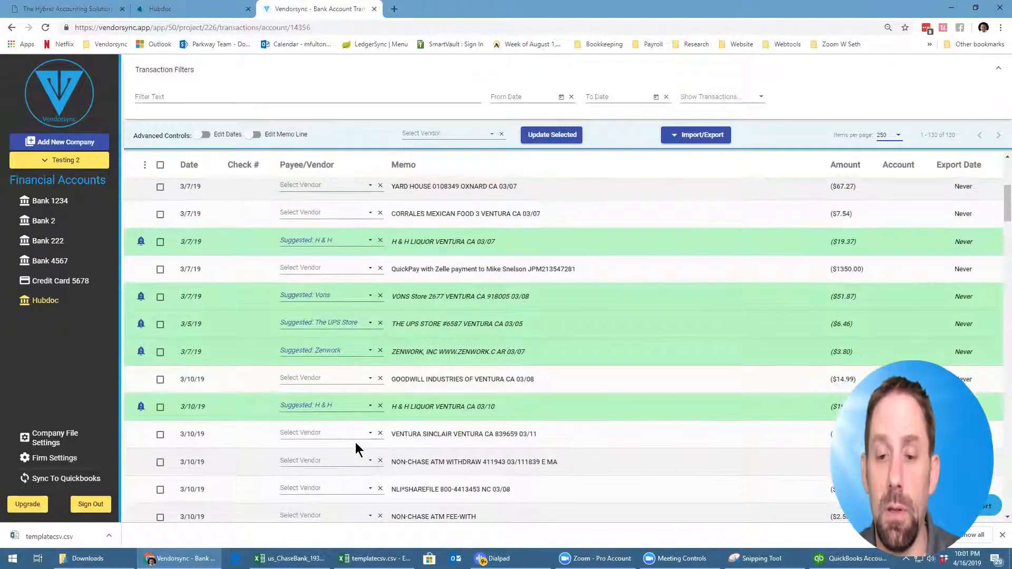
scroll(356, 449, down, 8)
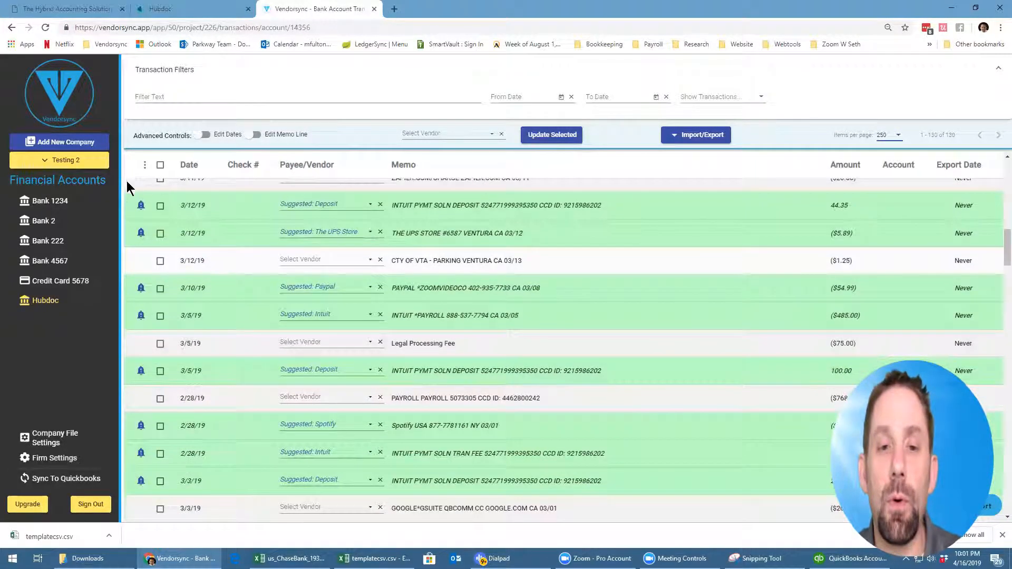
click(144, 166)
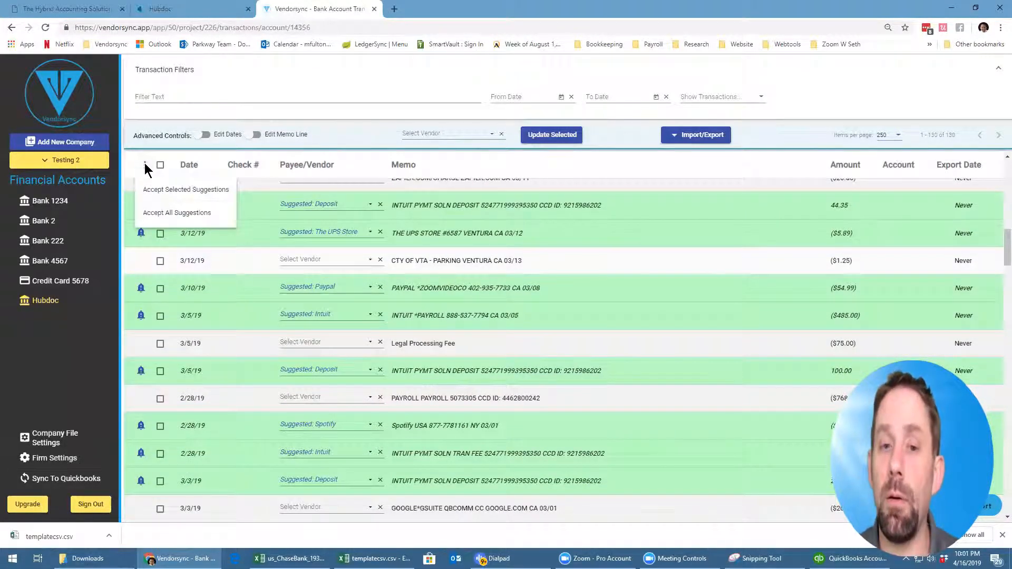
click(158, 213)
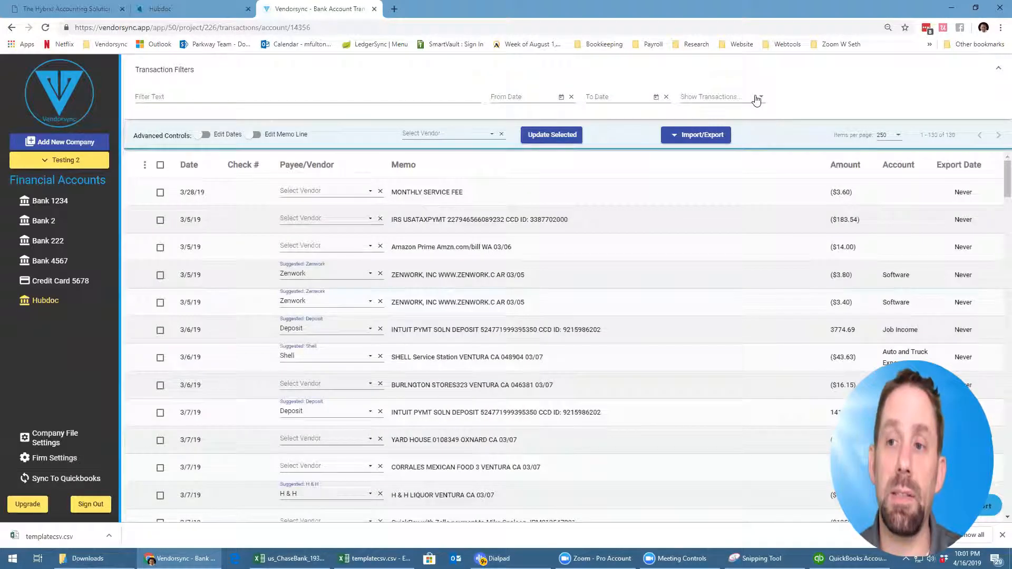
List only the uncategorized transactions and sort them by memo in ascending order.
click(756, 100)
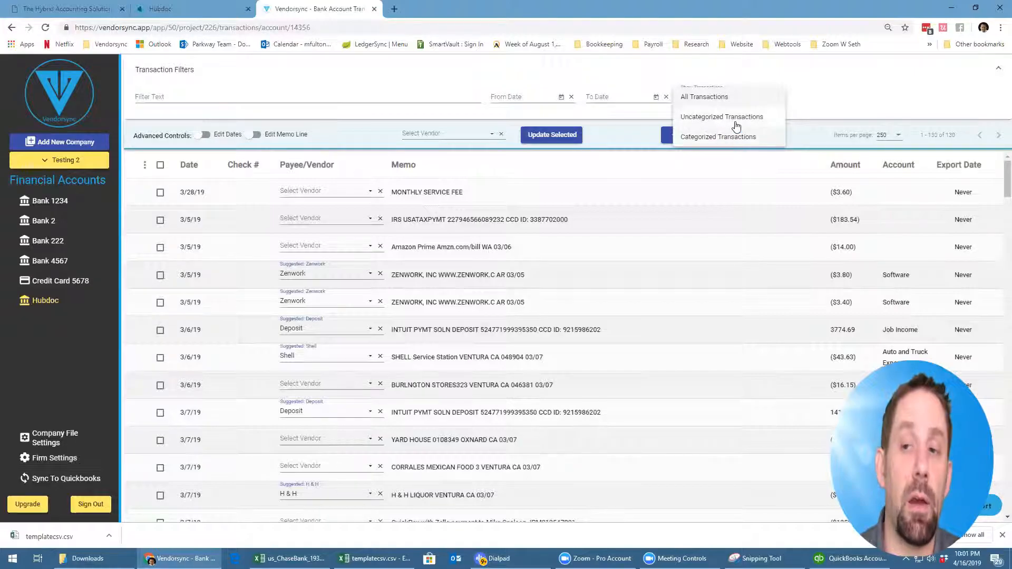
click(733, 116)
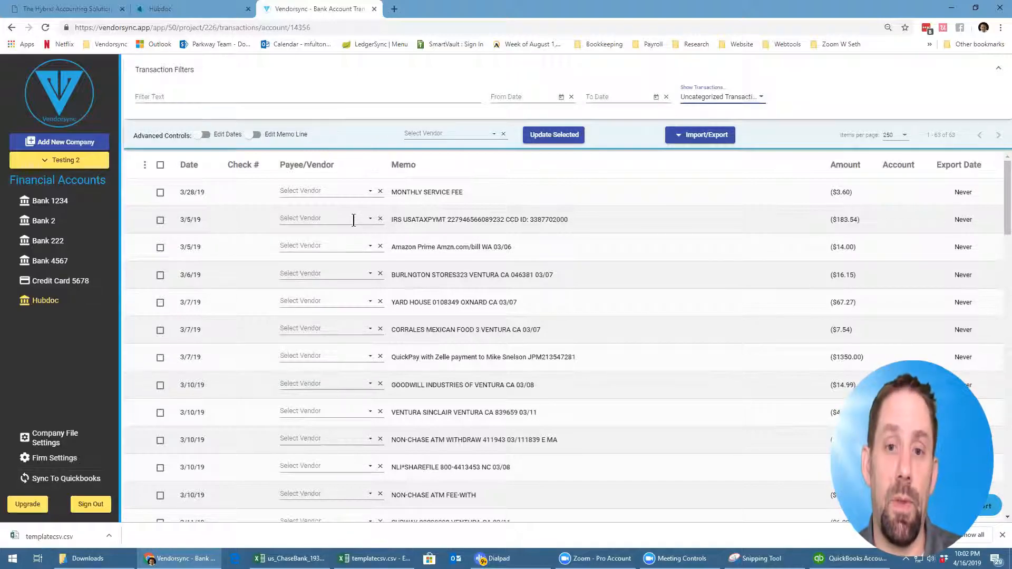
click(405, 165)
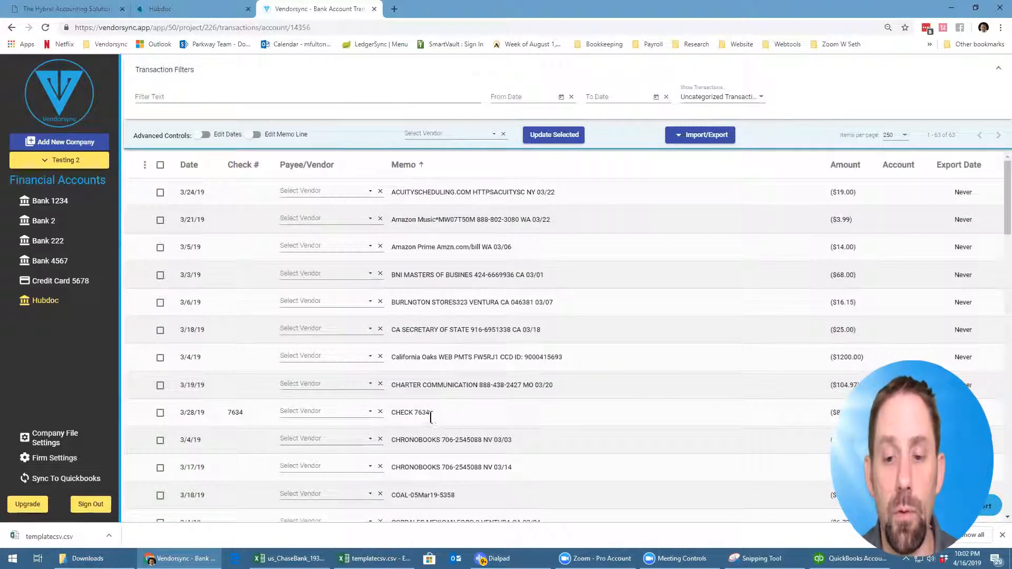
Filter the uncategorized transactions by the text "chrono" and select all matching rows.
click(165, 96)
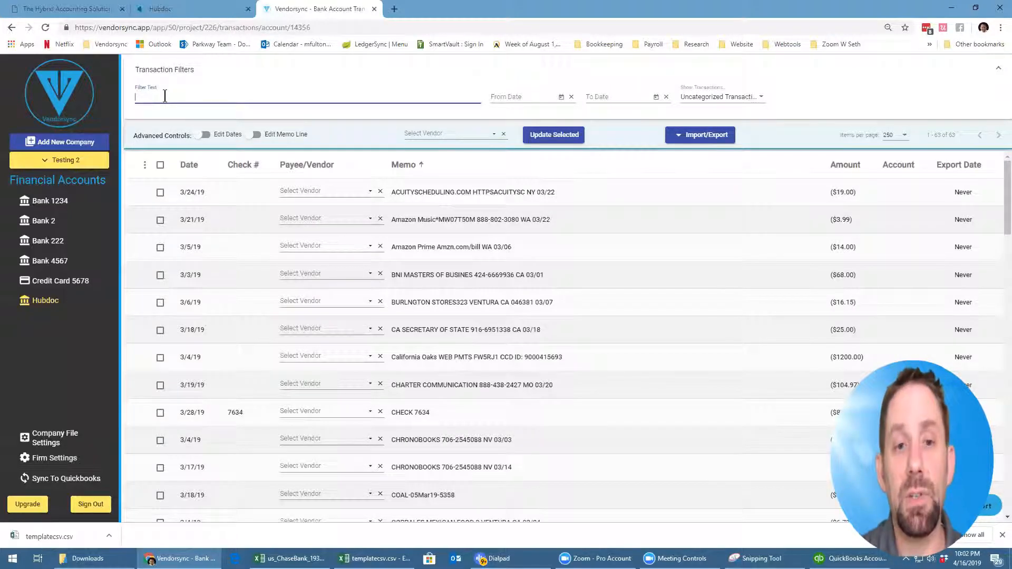
text(chrono)
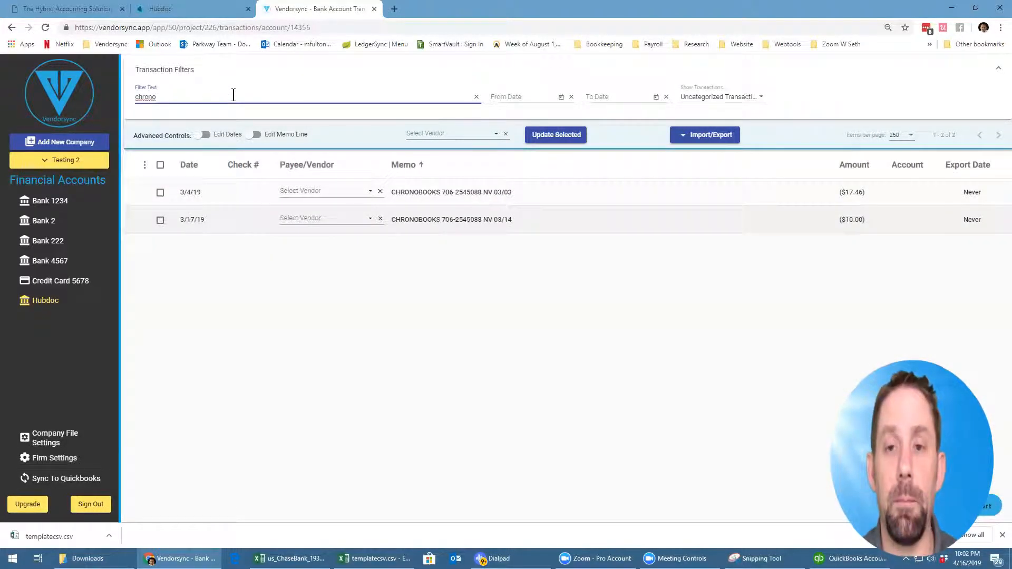
click(161, 165)
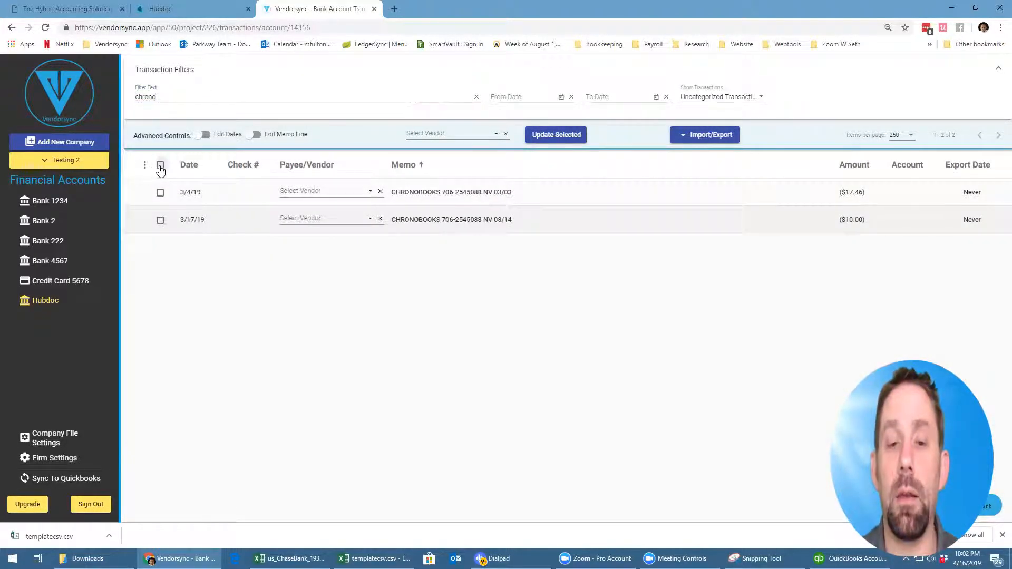
Start a new vendor for the selected transactions, with Chronobooks as both the vendor name and the company name.
click(430, 134)
text(CH)
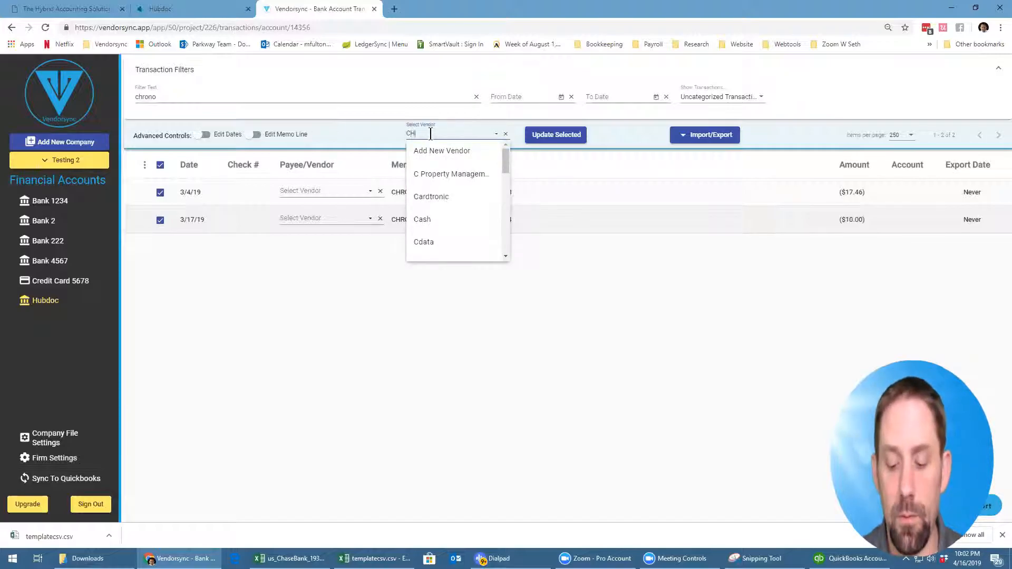
text(ro)
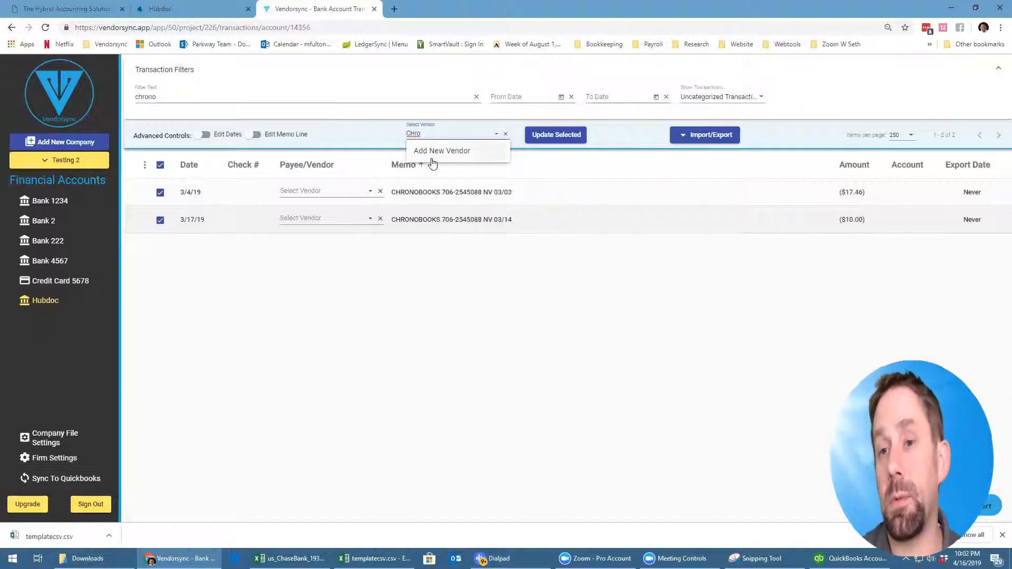
click(431, 152)
text(CHrono)
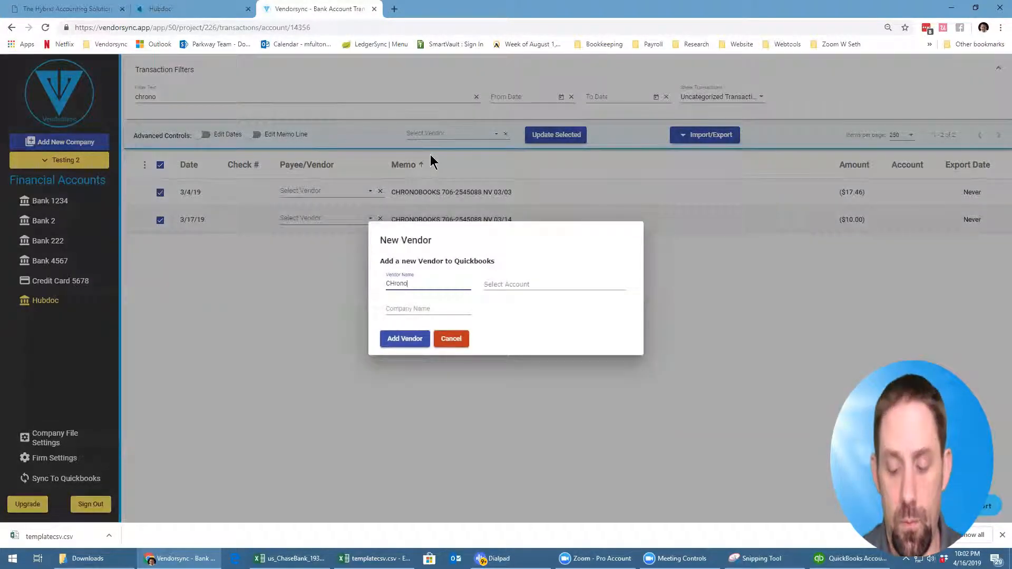
key(BackSpace)
key(BackSpace)
key(BackSpace)
key(BackSpace)
key(BackSpace)
text(hronobooks)
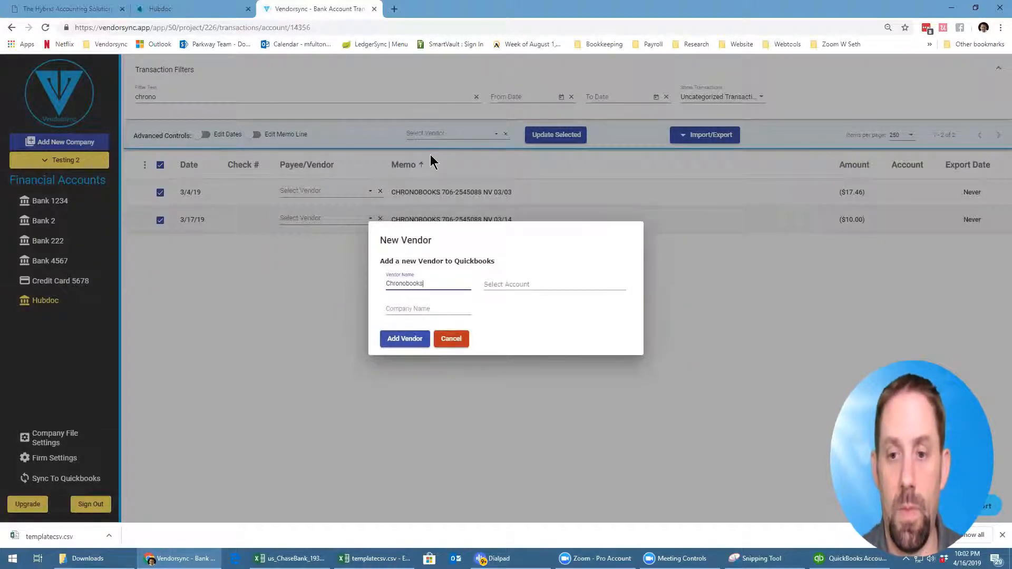
key(Tab)
text(Chrono)
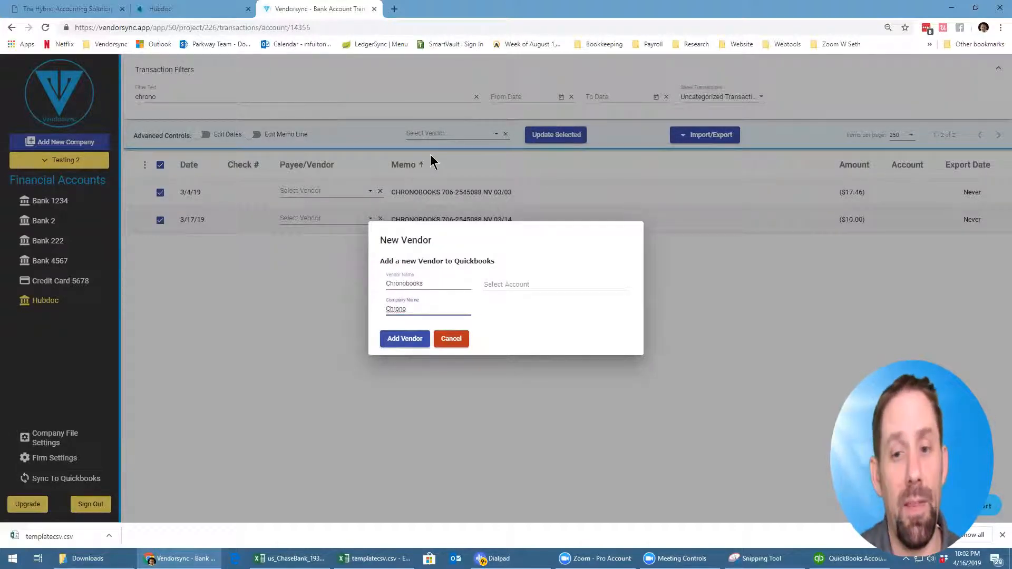
text(books)
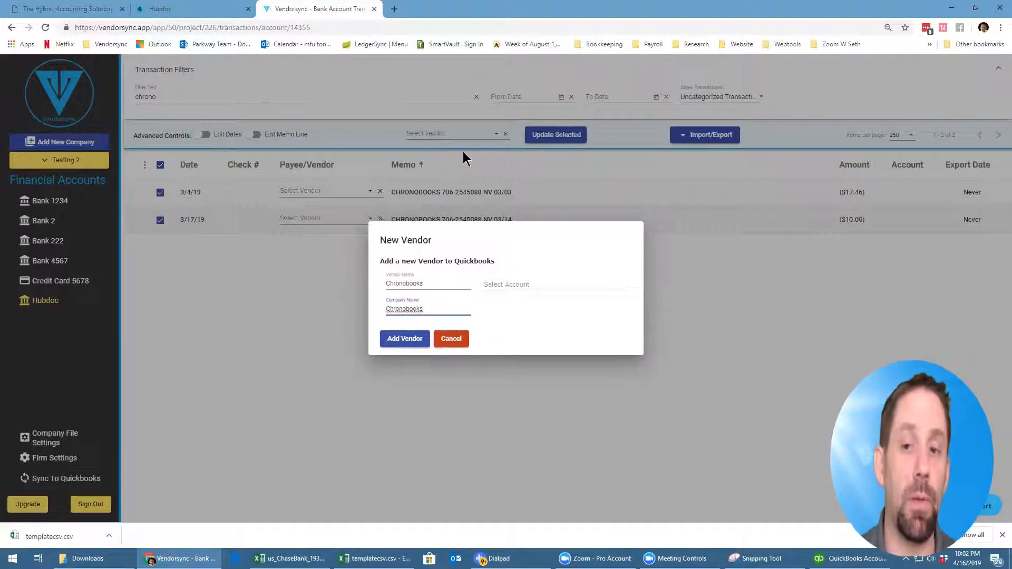
Add the new vendor with the Software account and assign it to the selected Chronobooks transactions.
key(Tab)
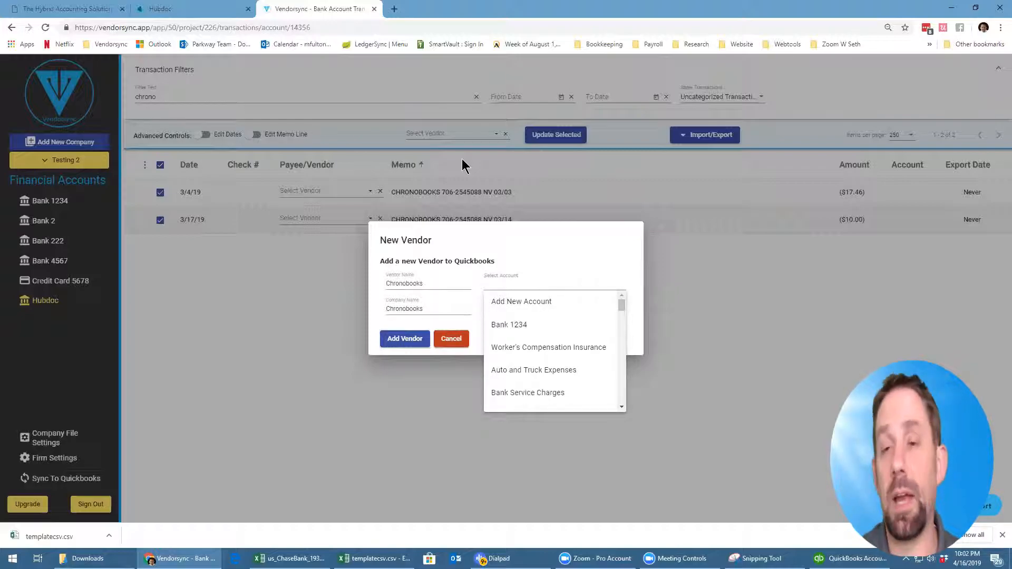
text(soft)
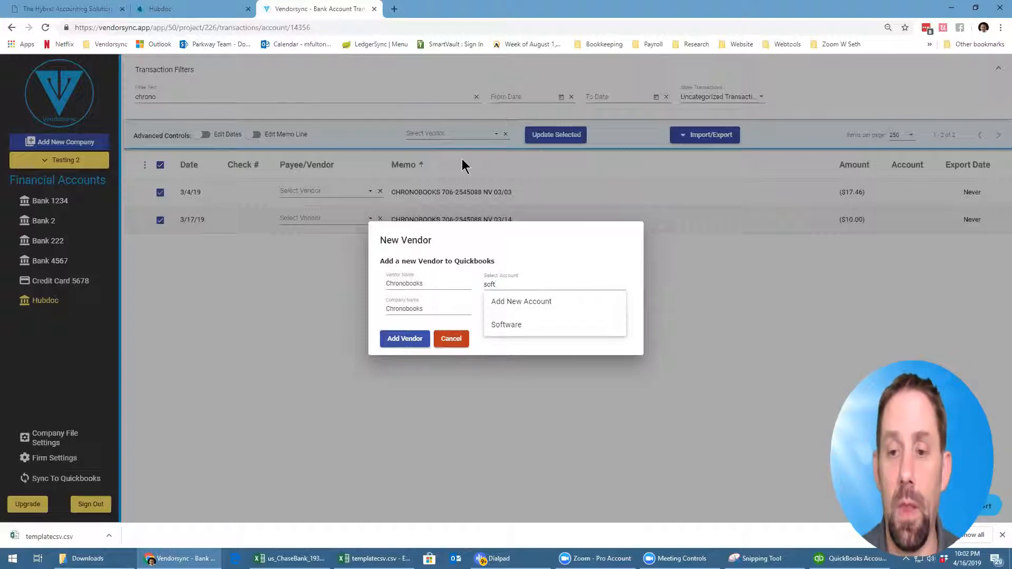
click(505, 324)
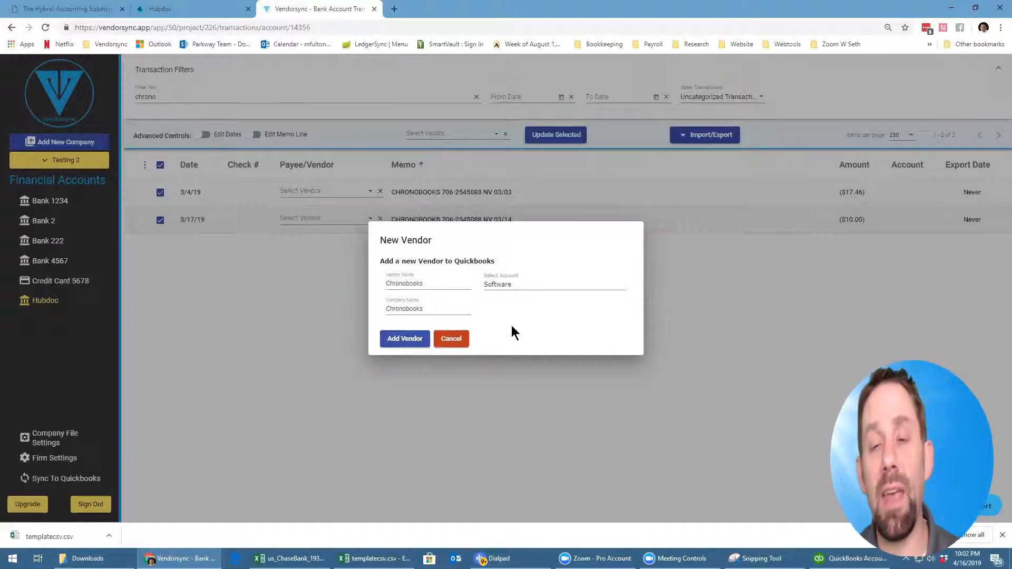
click(402, 344)
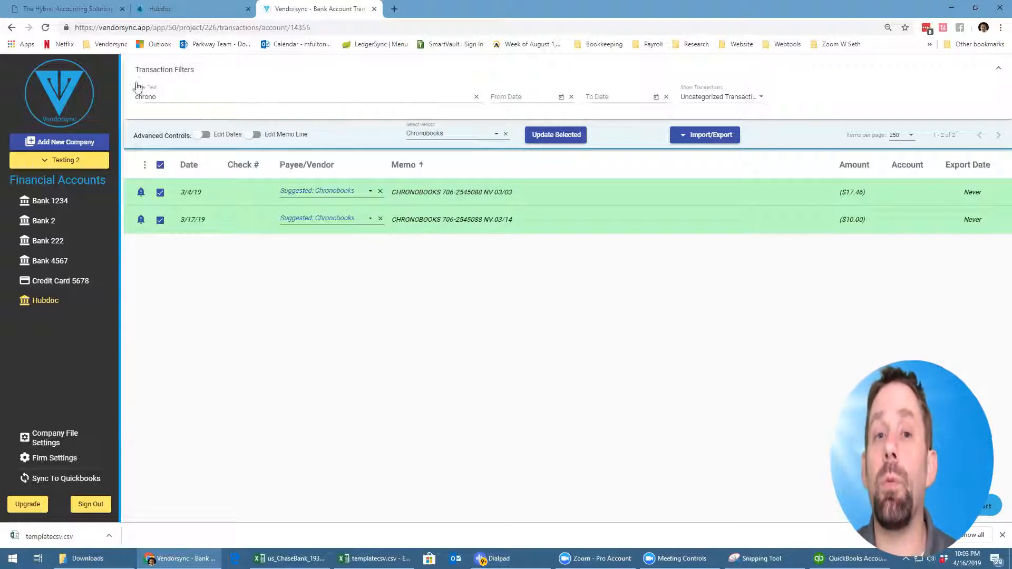
click(552, 137)
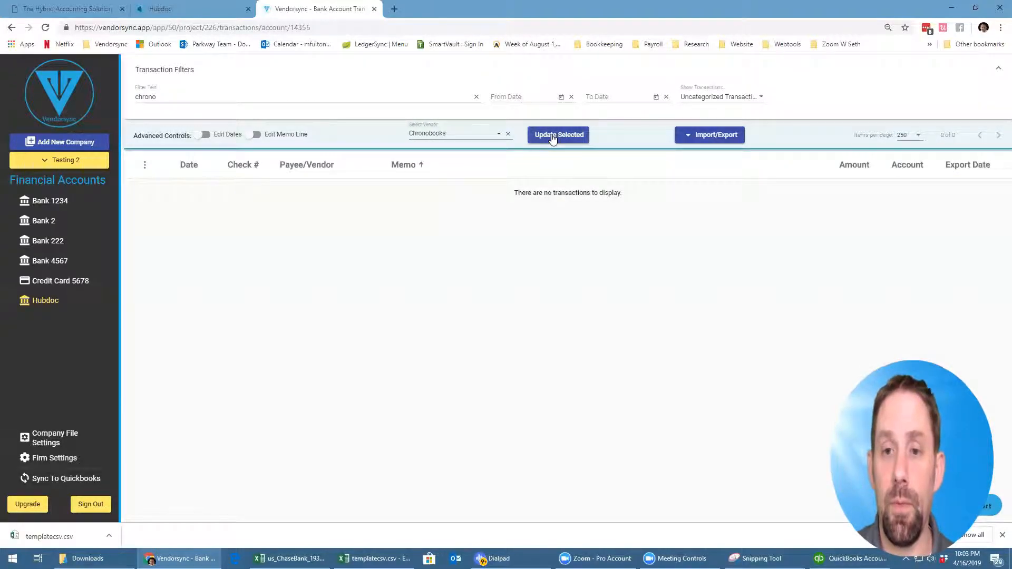
Clear the "chrono" text filter and list only the categorized transactions.
click(742, 102)
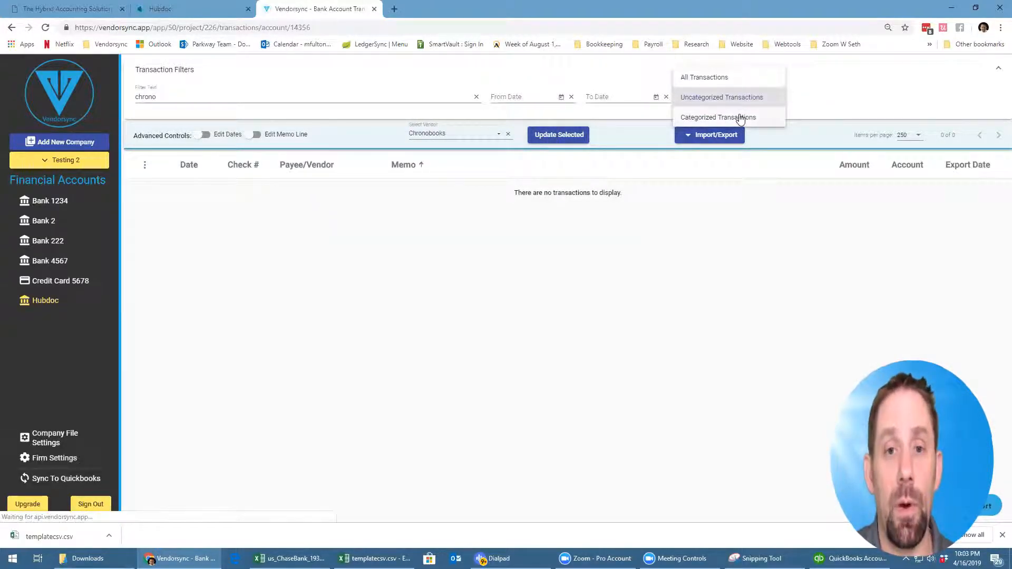
click(476, 101)
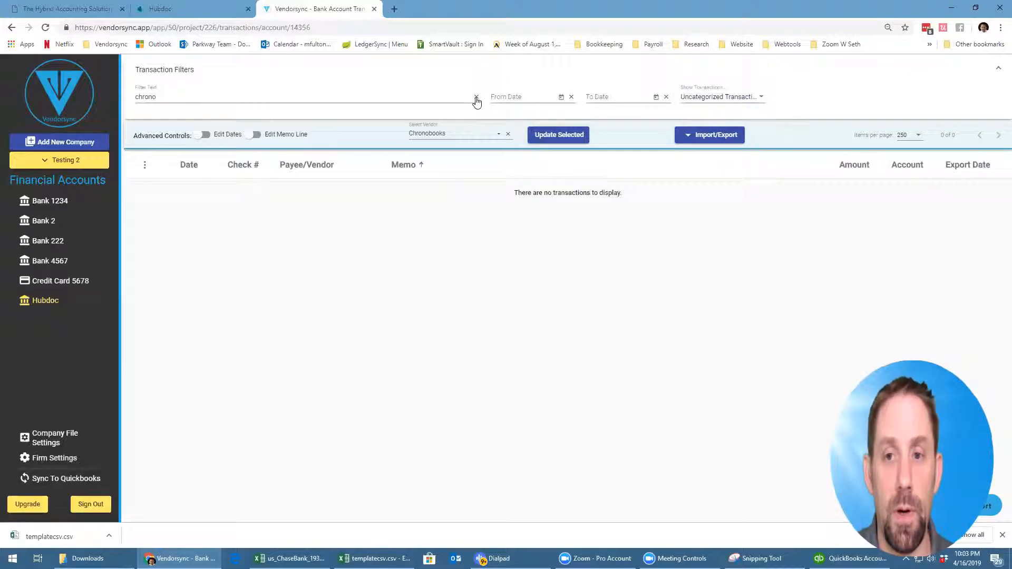
click(476, 100)
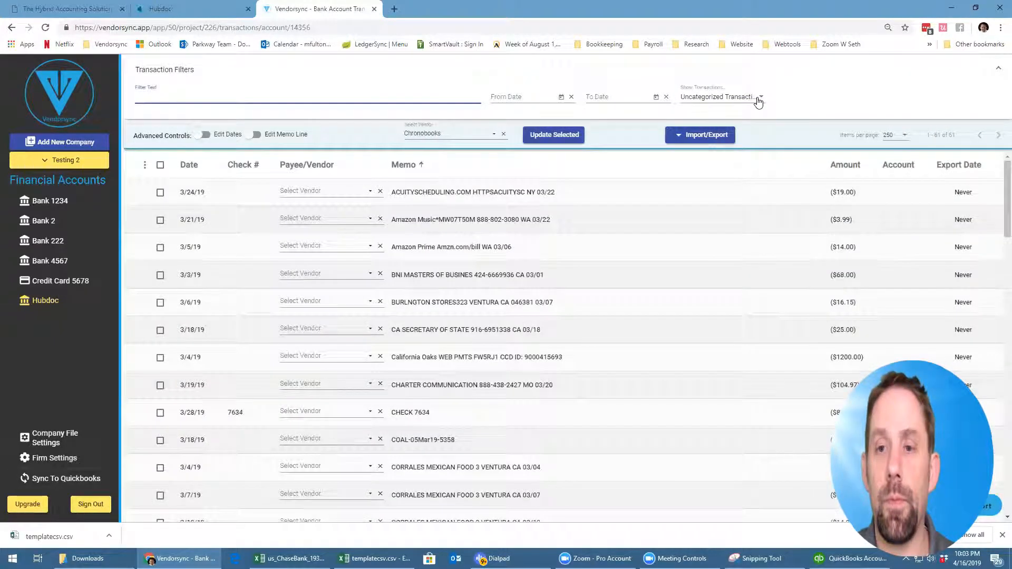
click(759, 99)
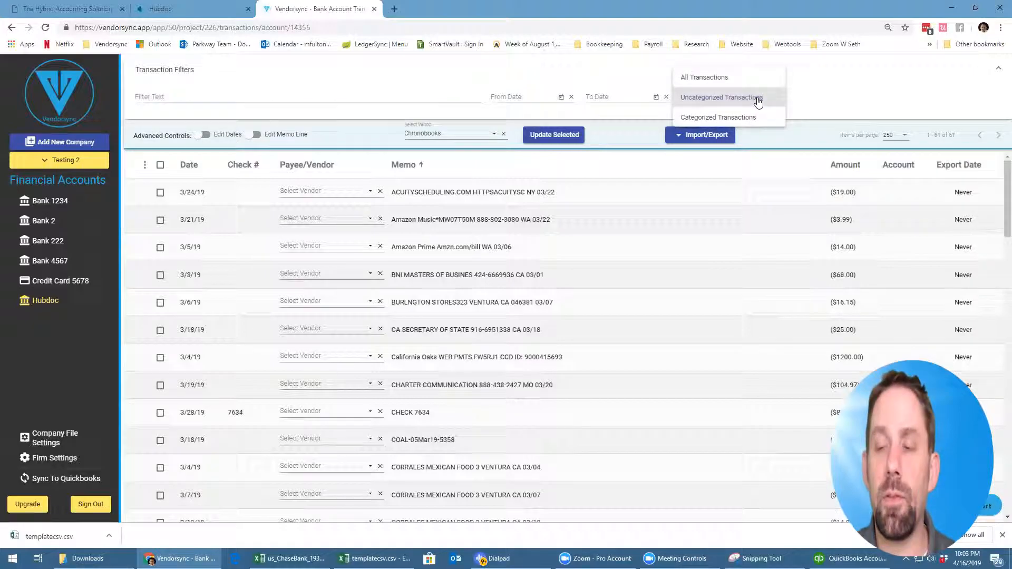
click(753, 121)
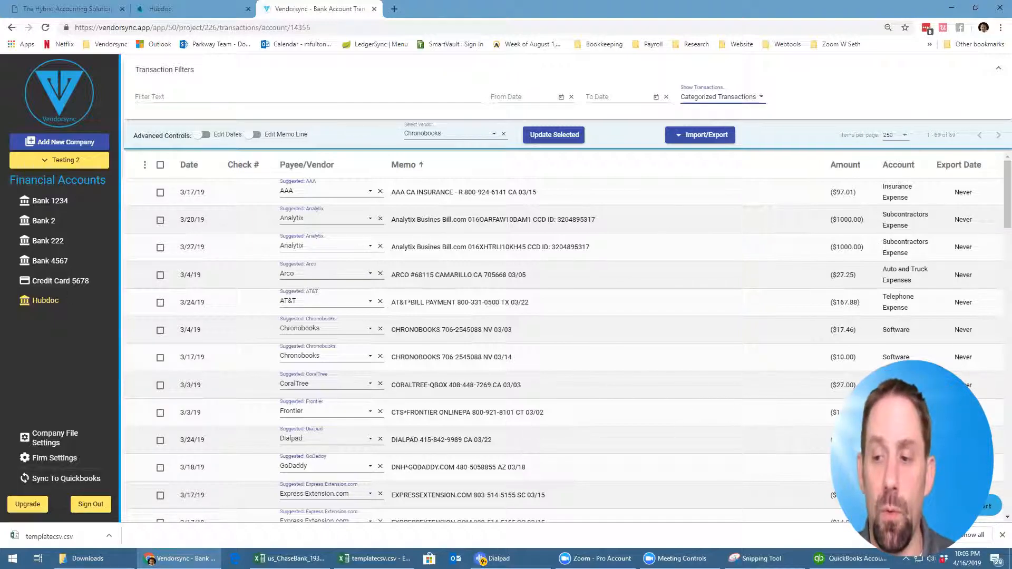
Review the categorized transactions with their vendors and accounts, and start exporting the entire page.
scroll(696, 413, down, 2)
scroll(898, 295, down, 2)
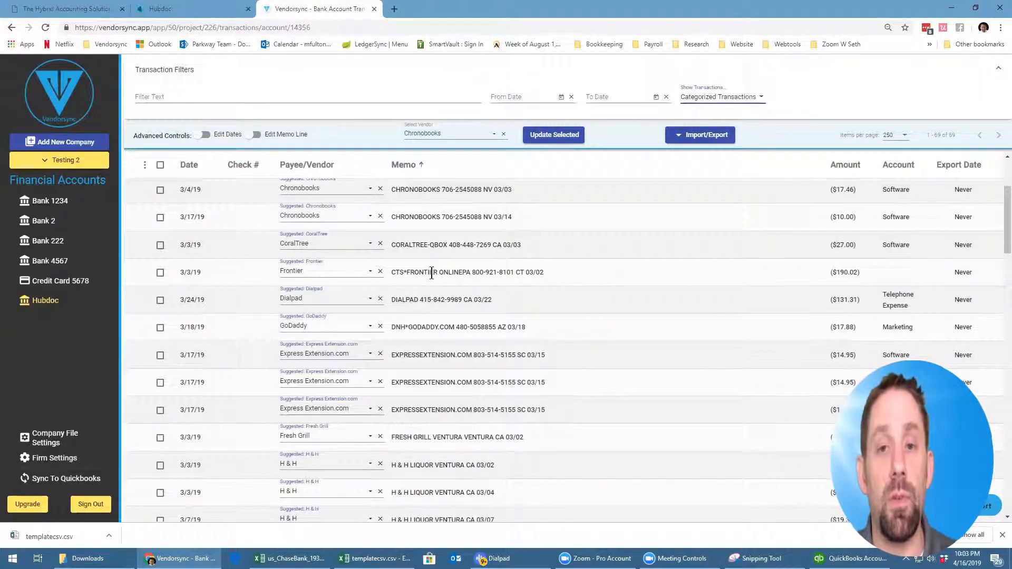
scroll(881, 299, down, 6)
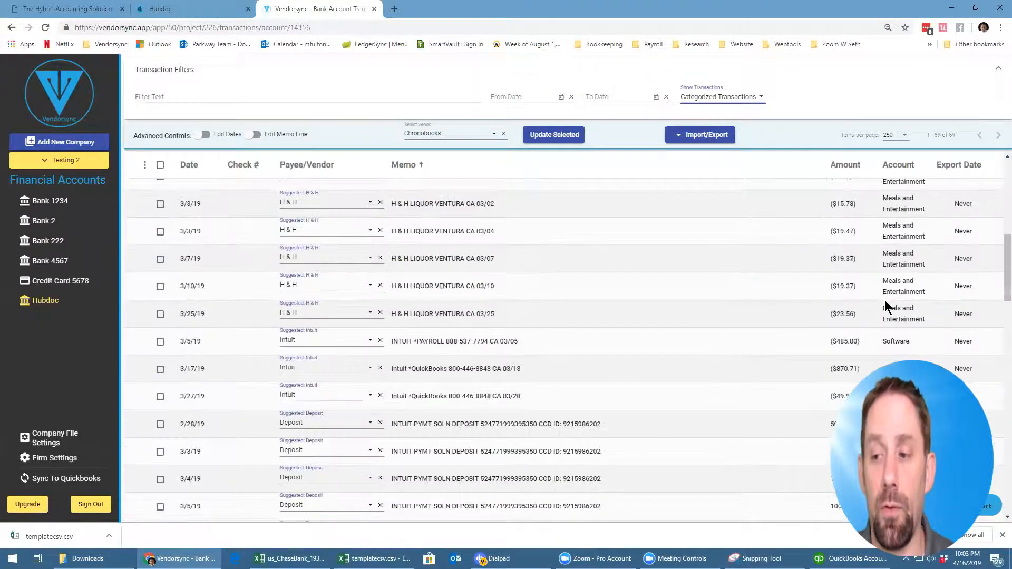
scroll(885, 300, down, 7)
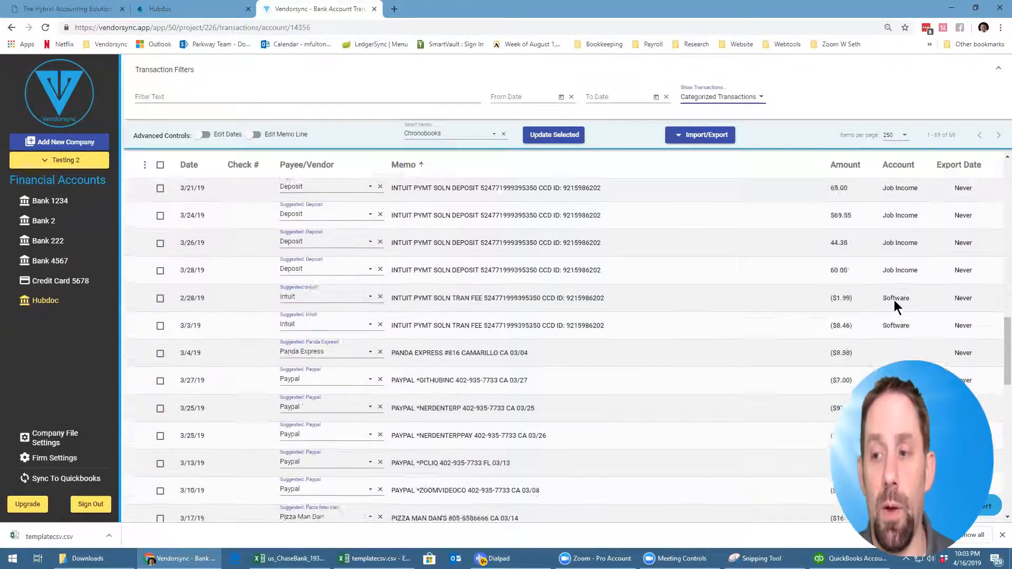
scroll(889, 285, up, 8)
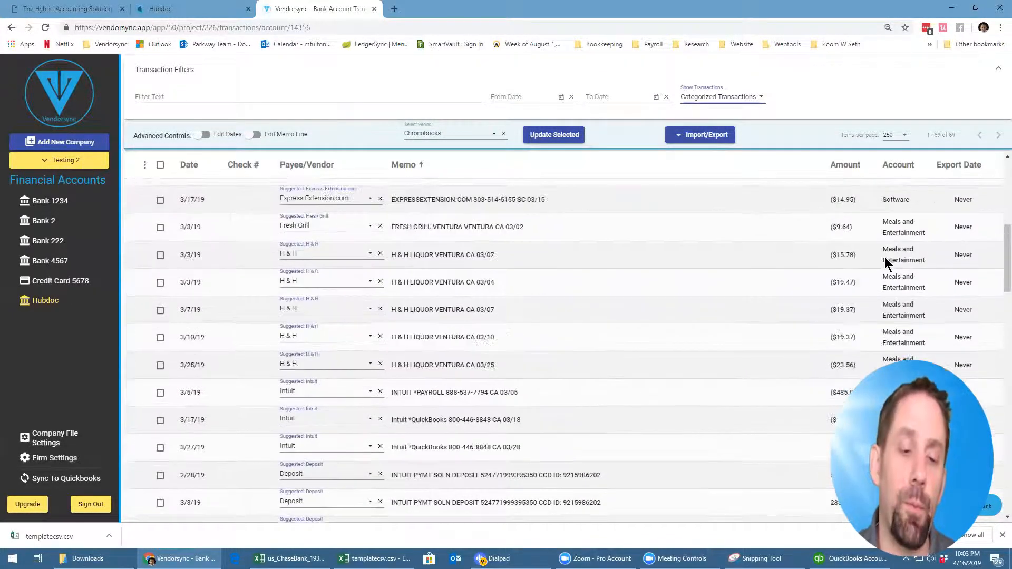
scroll(884, 257, up, 3)
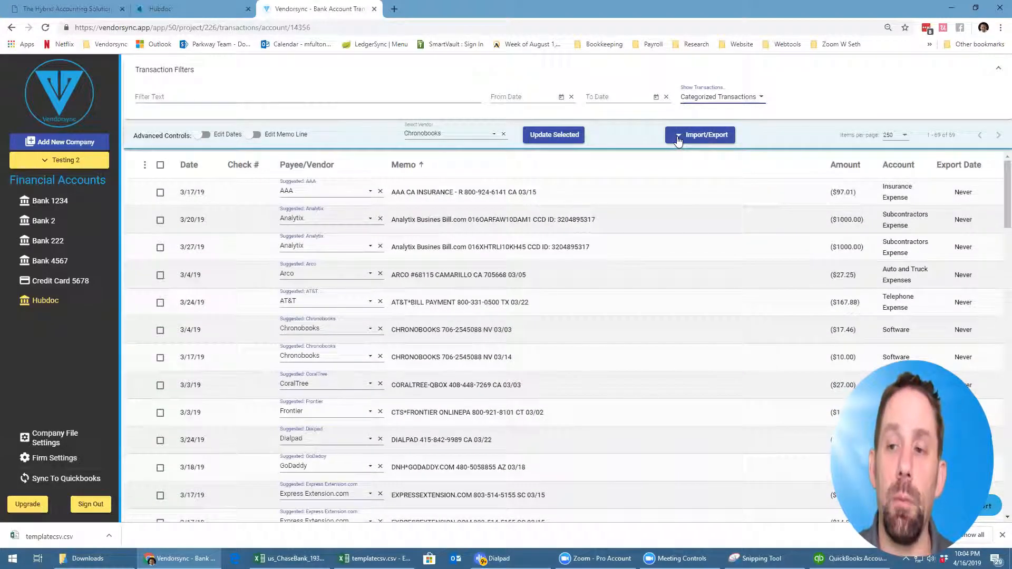
click(678, 138)
mouse_move(681, 190)
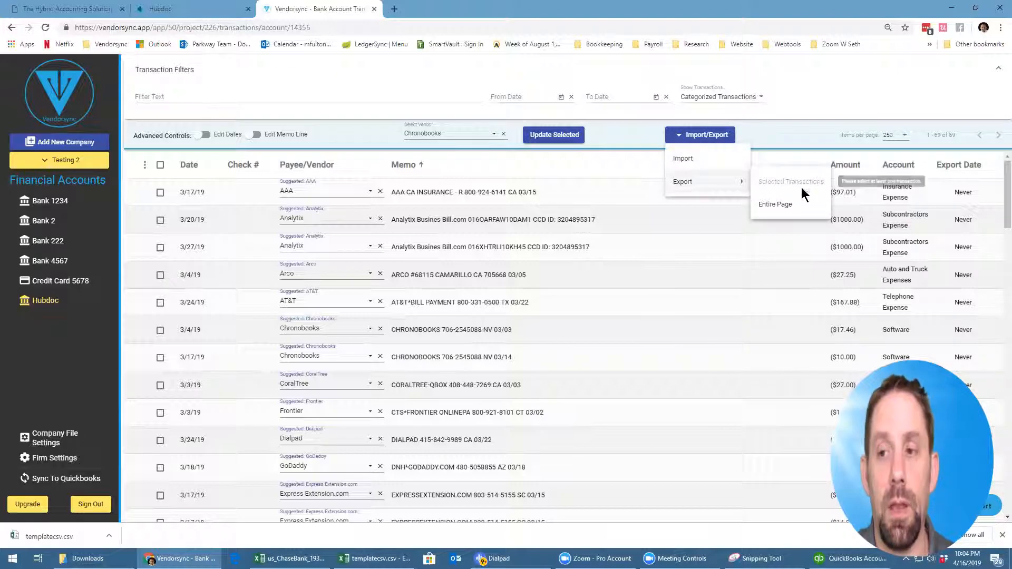
click(774, 205)
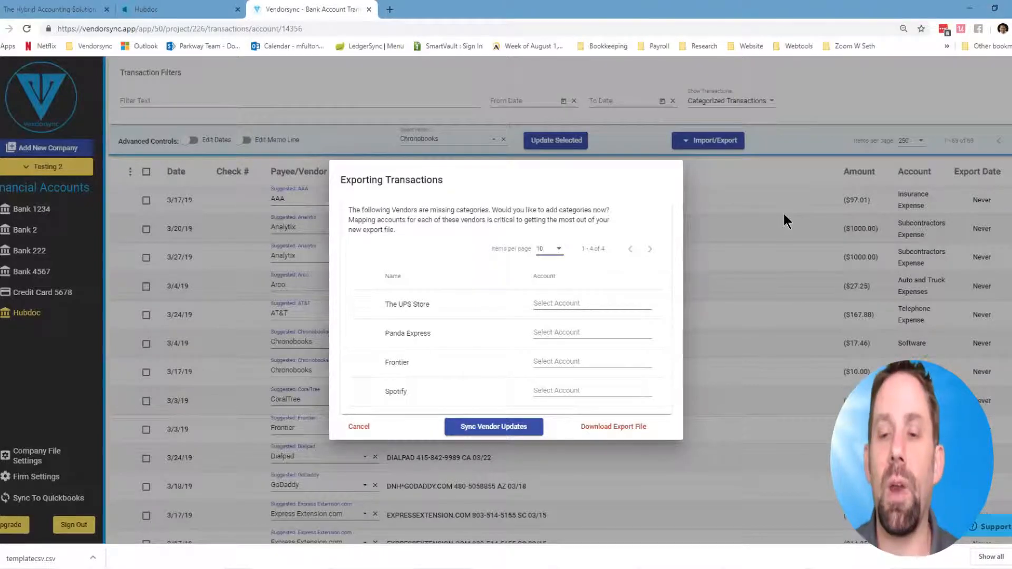
Map accounts for the vendors missing categories, including Meals and Entertainment for Panda Express, Utilities for Frontier and Subscriptions for Spotify, and sync the vendor updates.
click(562, 301)
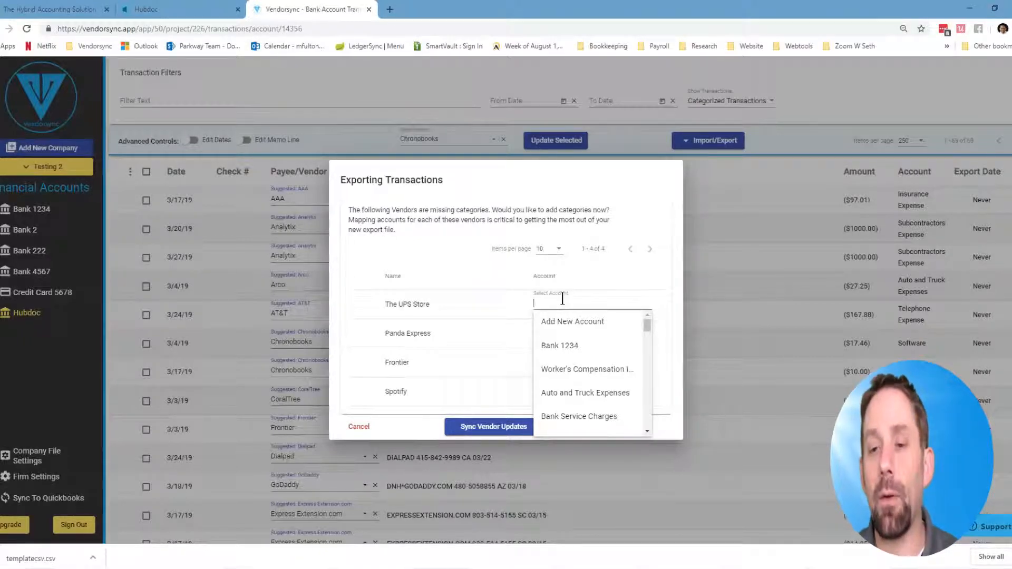
text(sh)
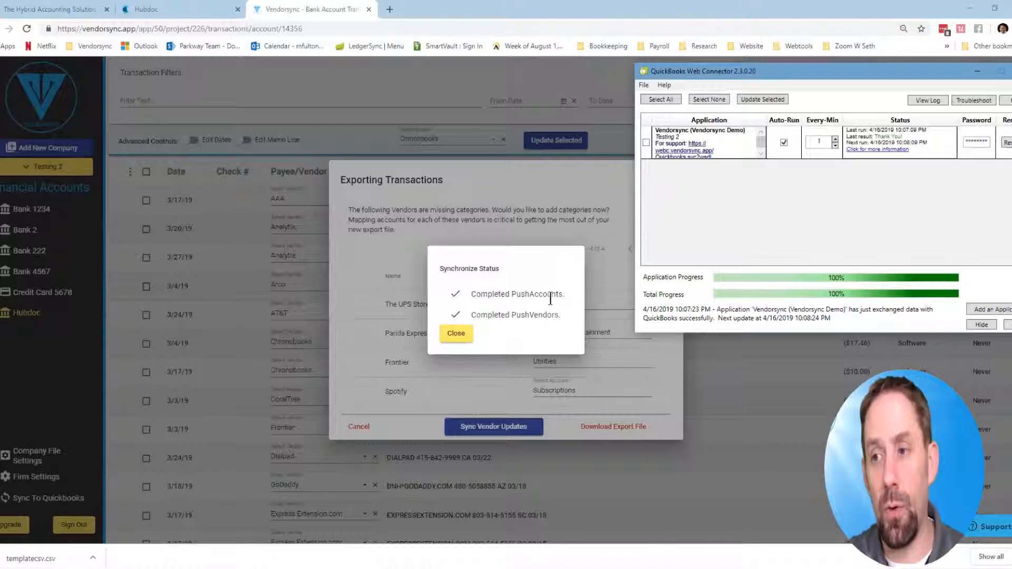
click(458, 337)
click(458, 337)
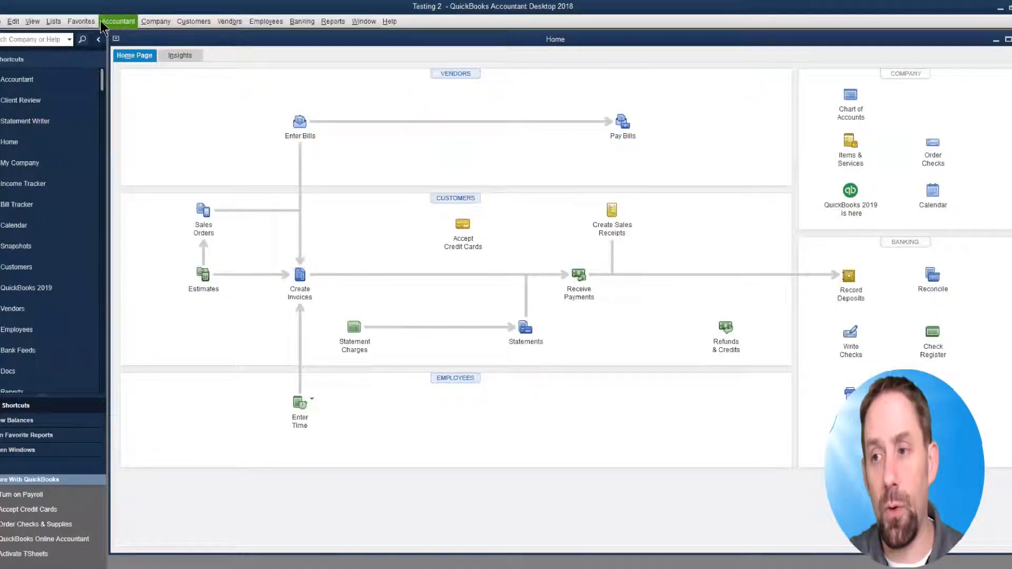
Switch to QuickBooks, search the Vendor Center for "fron", and check the Frontier vendor's prefill expense account settings.
click(227, 21)
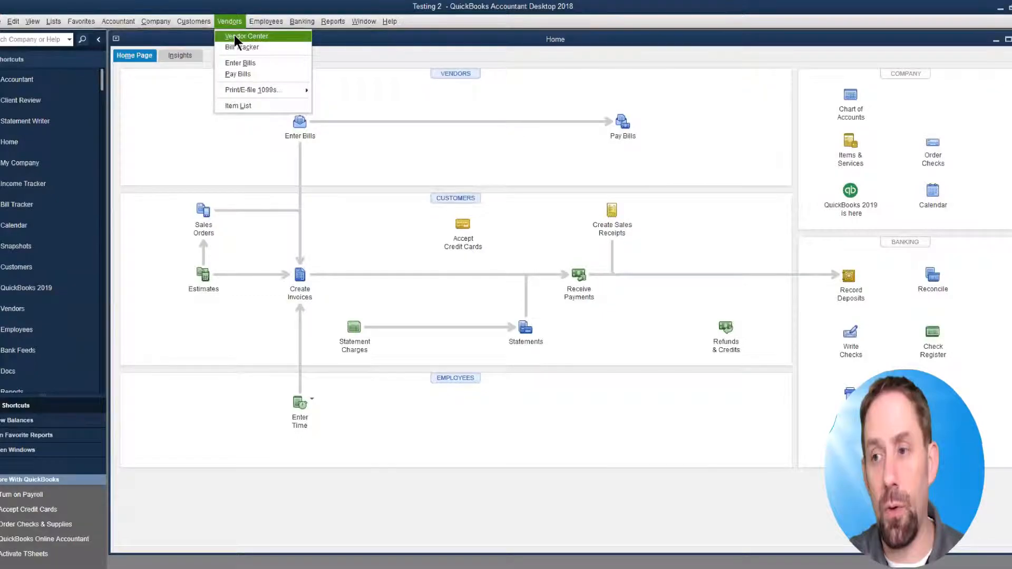
click(234, 36)
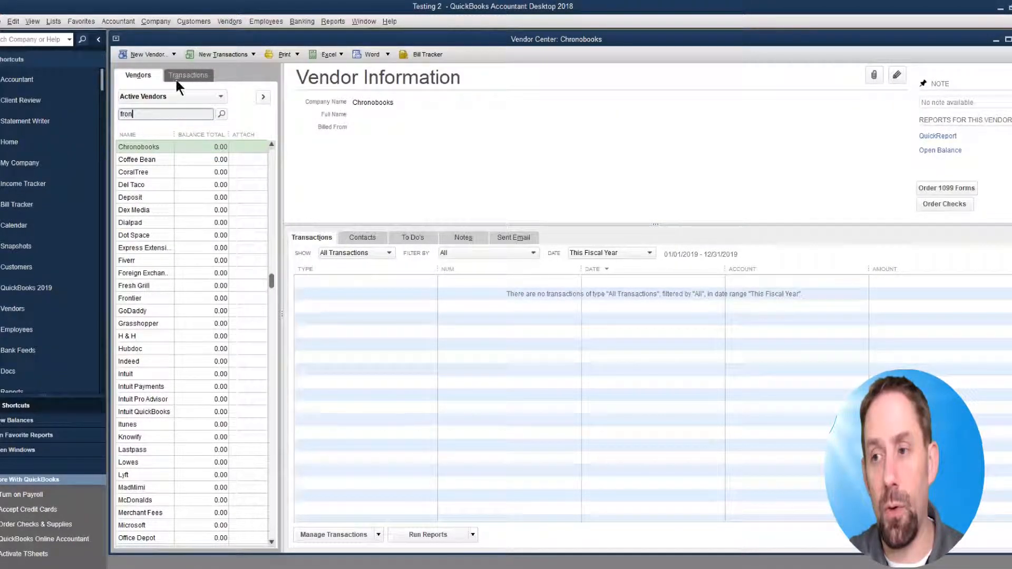
click(221, 111)
right_click(156, 146)
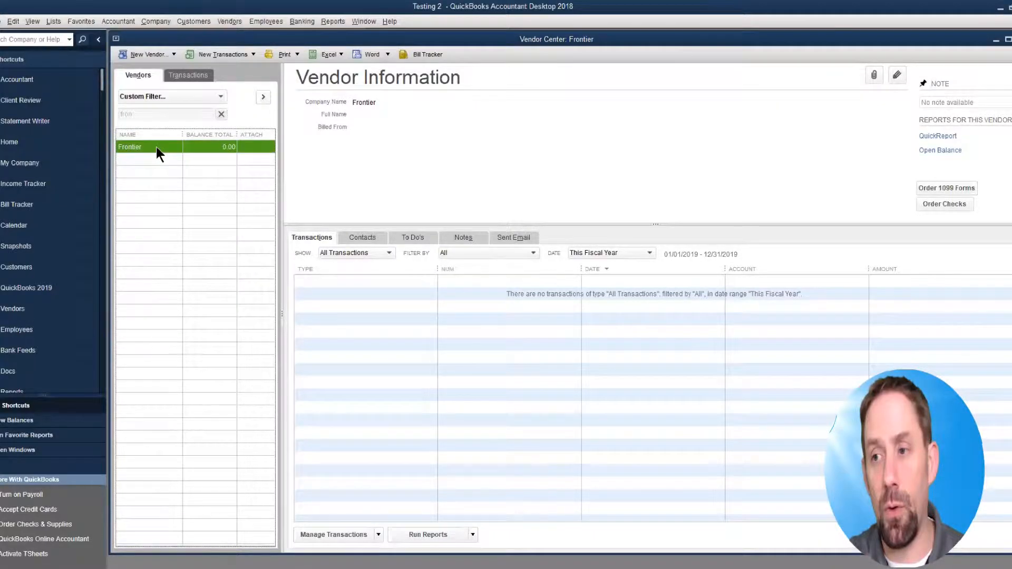
click(173, 192)
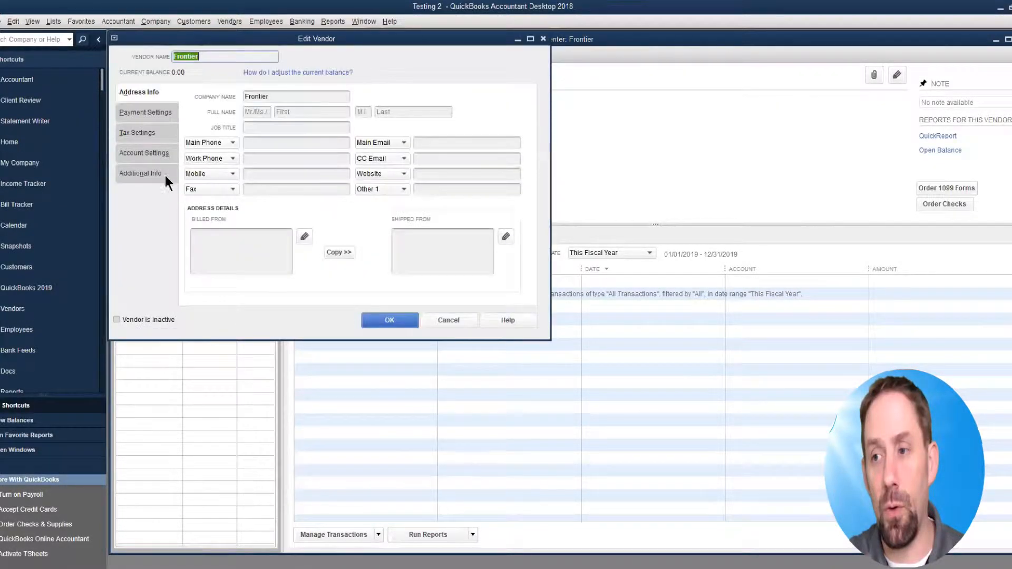
click(151, 154)
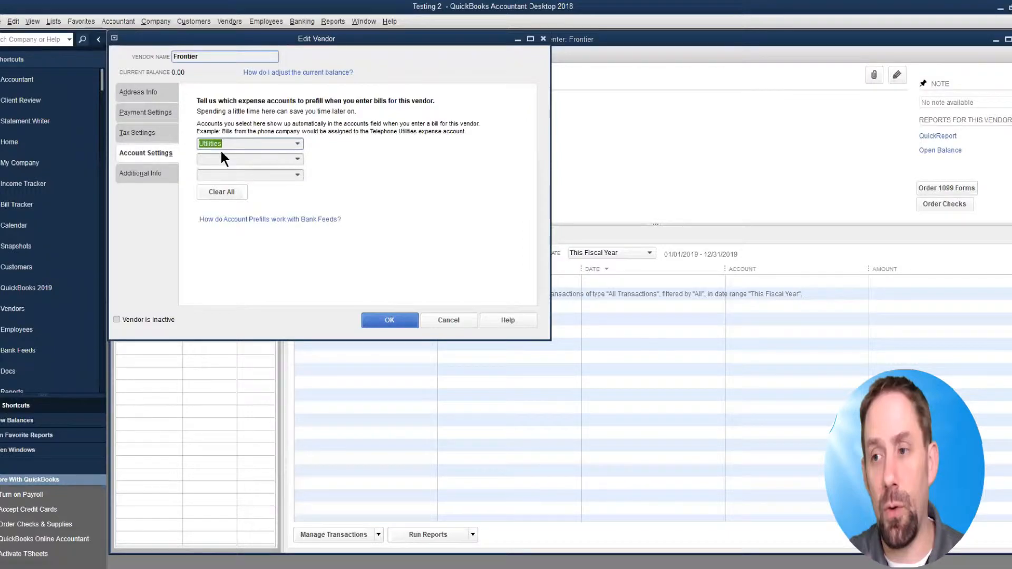